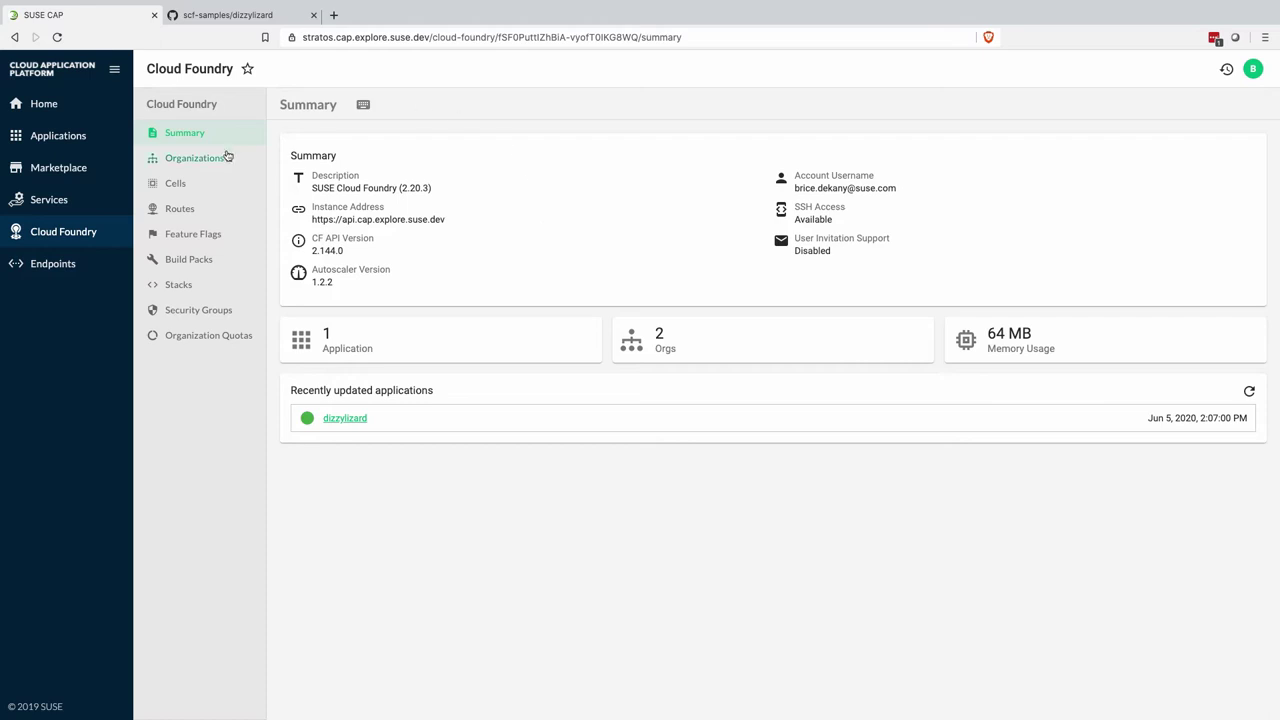
Step: Review the Cloud Foundry instance's organizations, cells, routes and feature flags
left_click(226, 157)
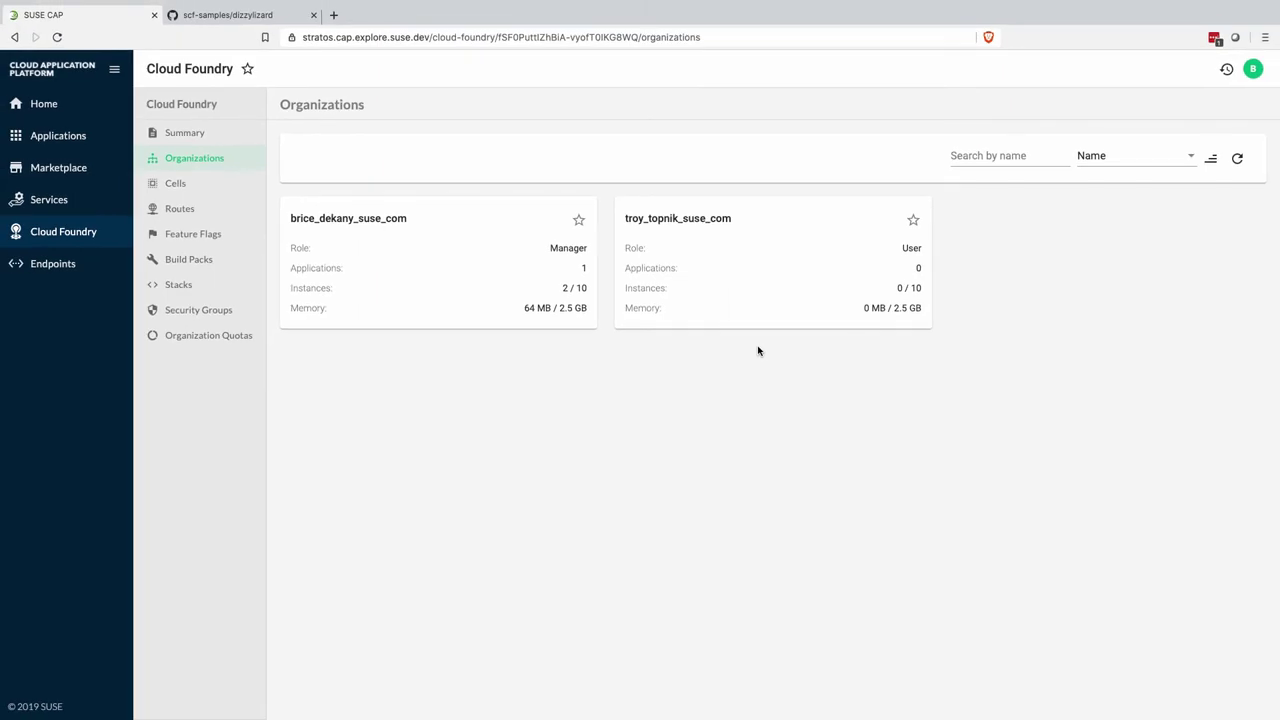
left_click(209, 184)
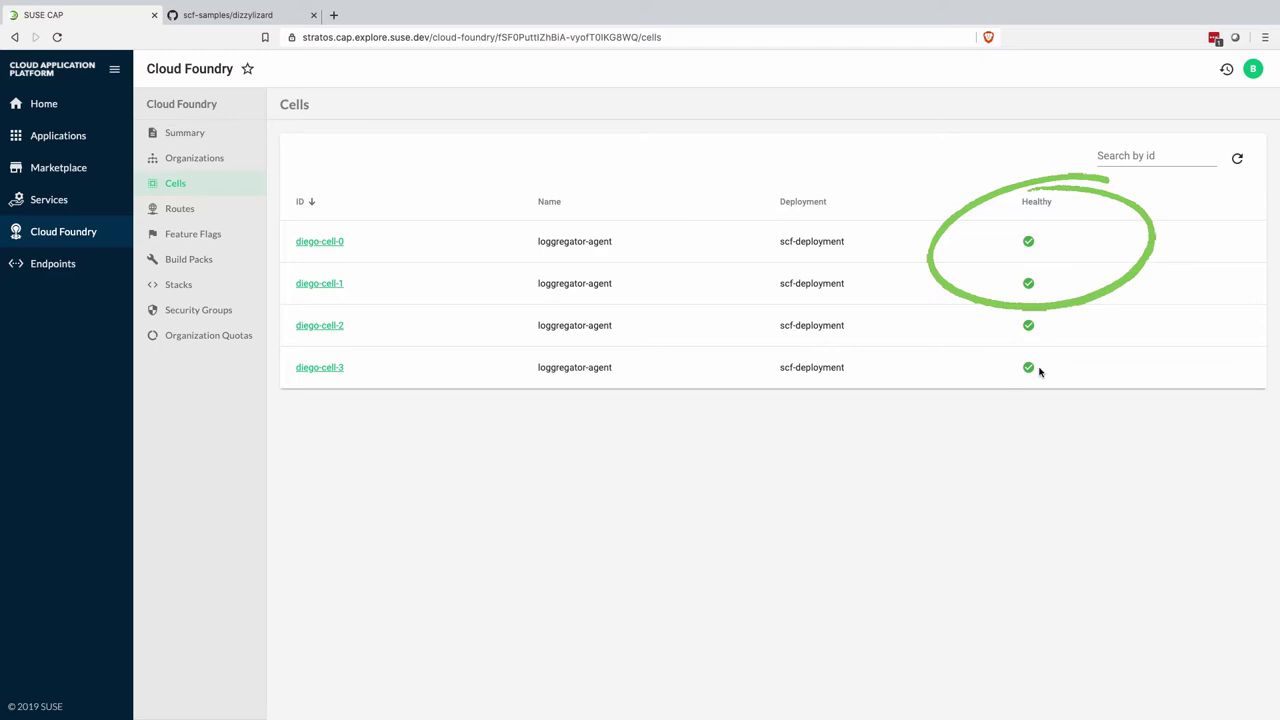
left_click(214, 208)
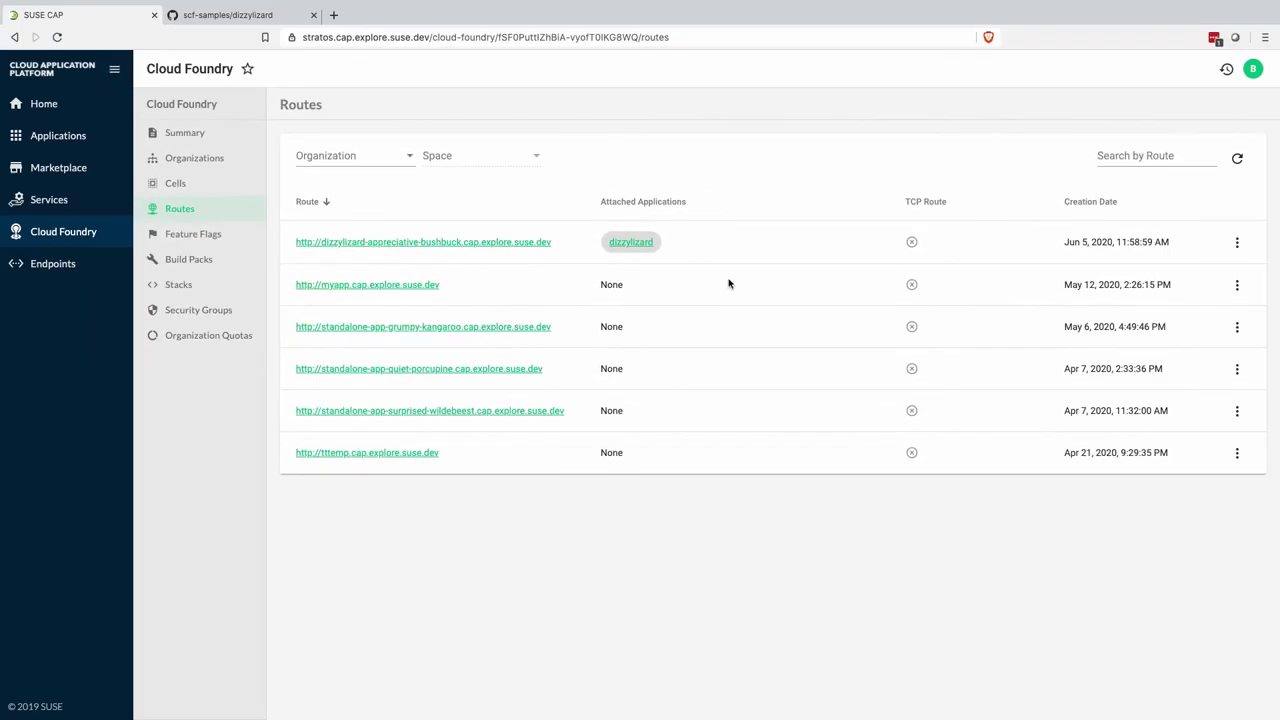
left_click(229, 238)
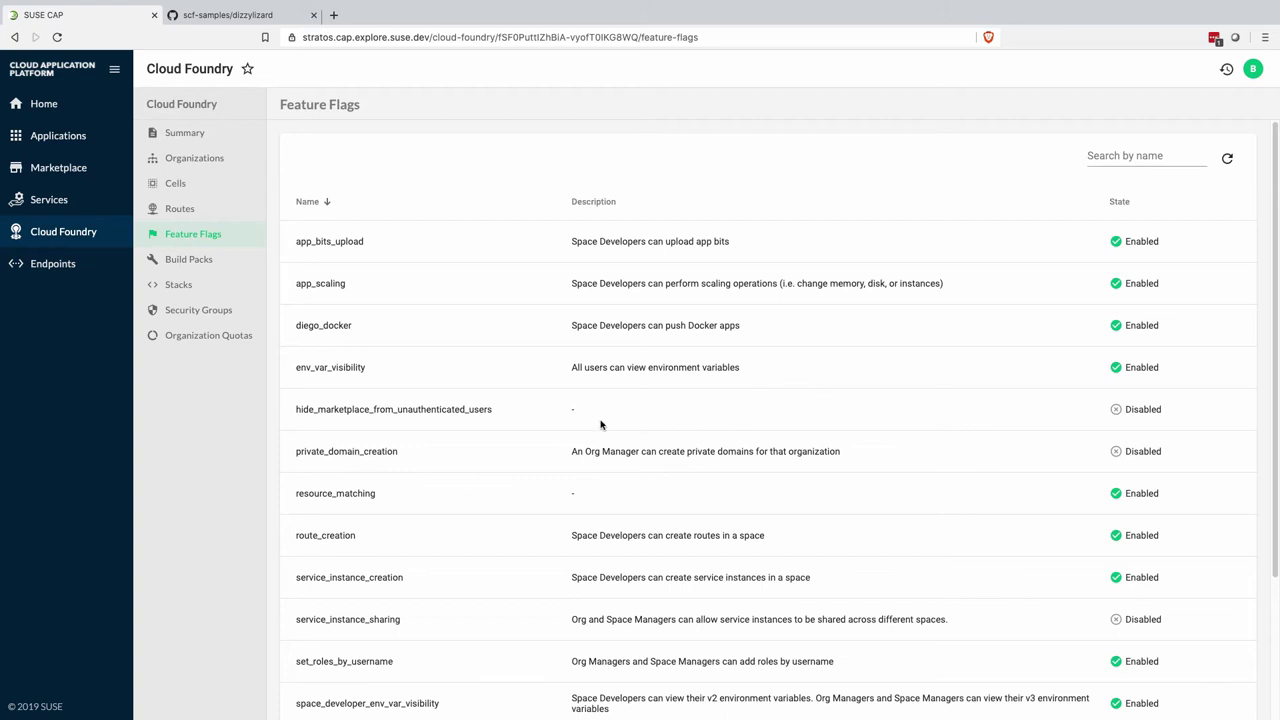
Step: Browse the Cloud Foundry build packs through to the second page of the list
left_click(188, 259)
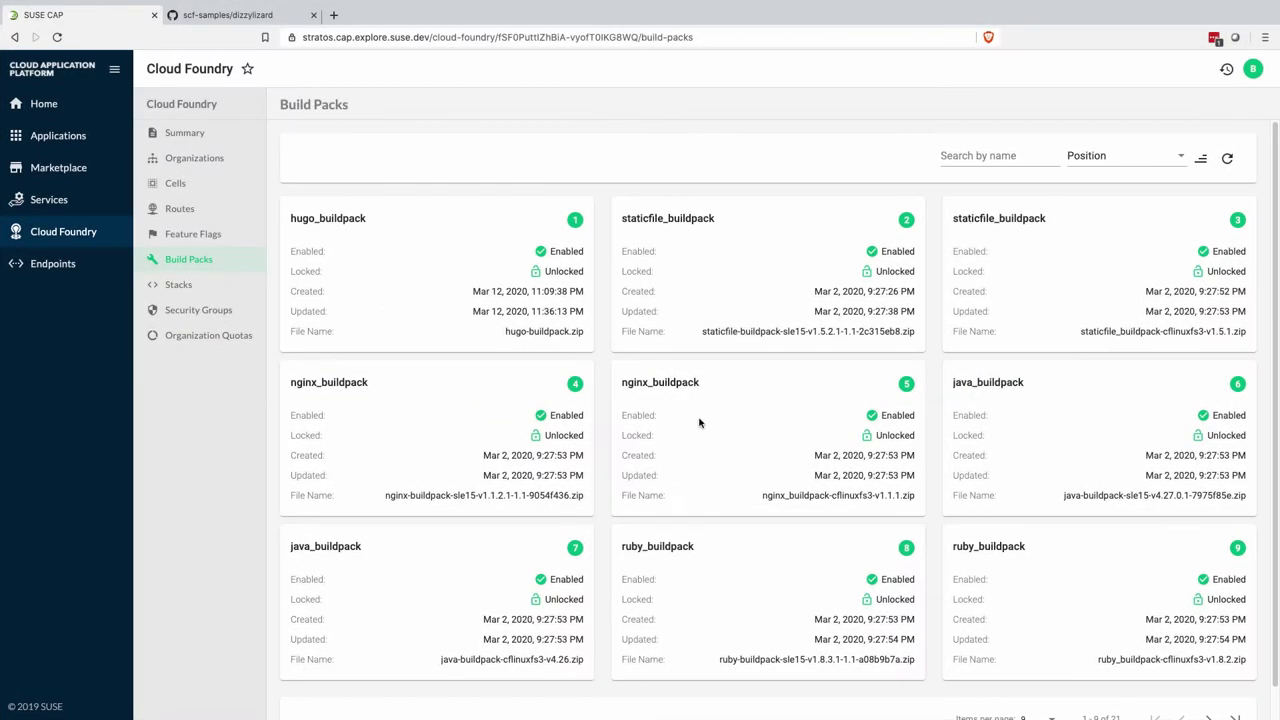
scroll(1039, 420, "down", 2)
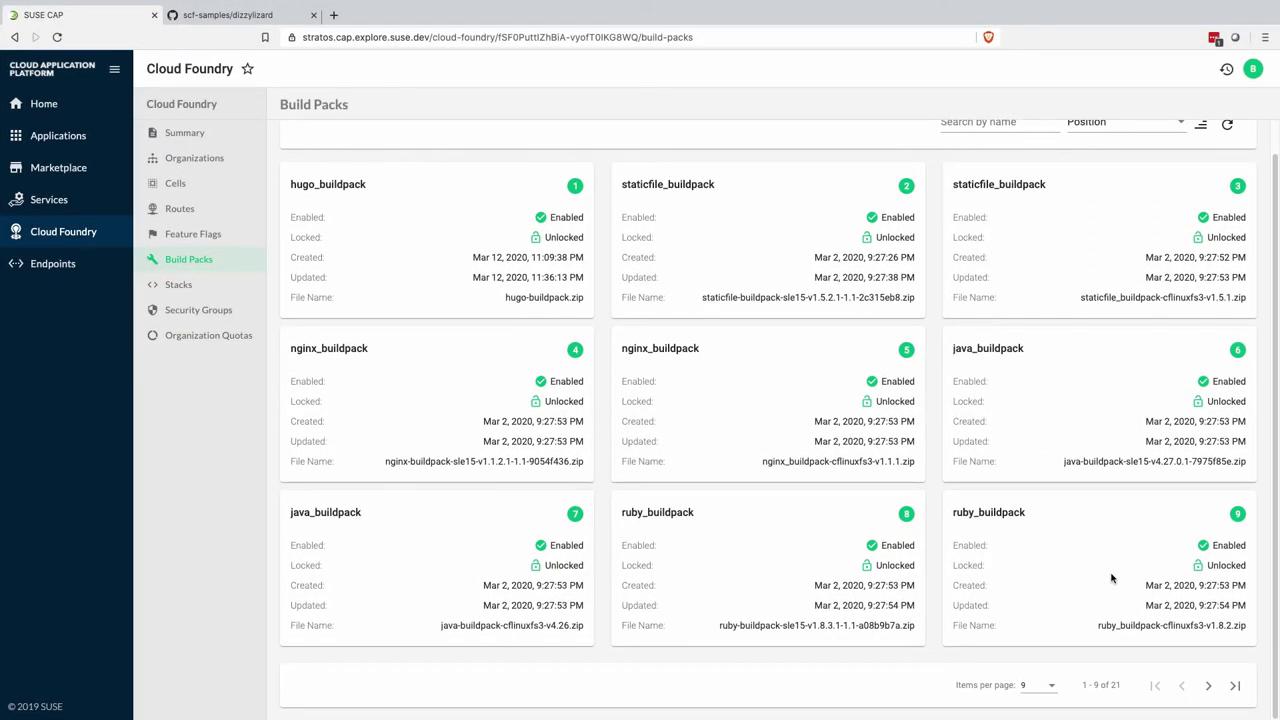
left_click(1208, 685)
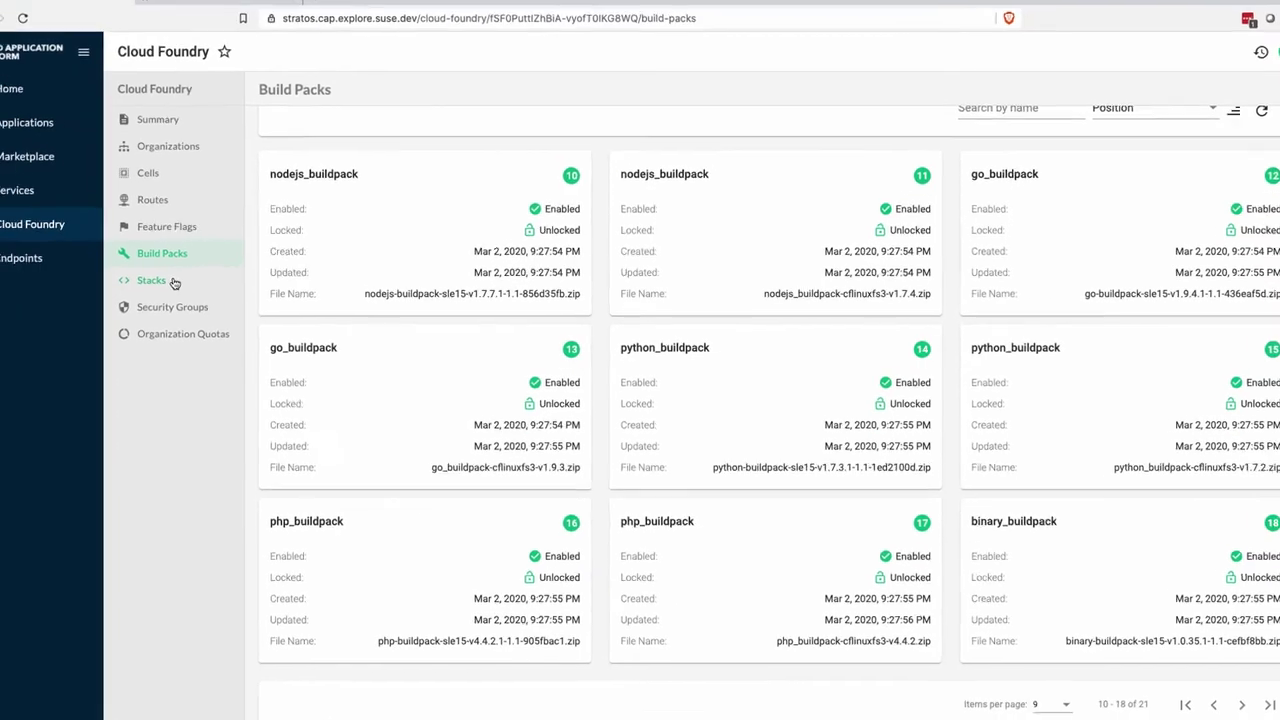
Step: Review the Cloud Foundry stacks and security groups, and examine the limits of the sandbox organization quota
left_click(88, 267)
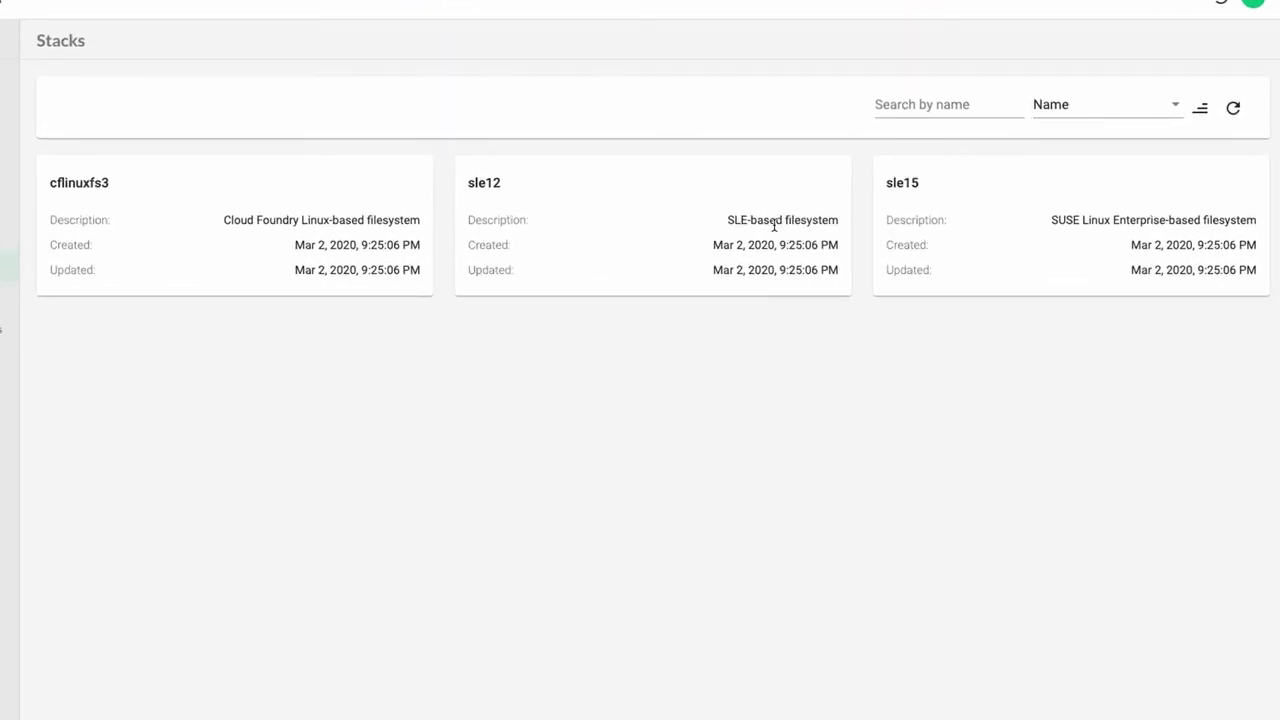
left_click(218, 311)
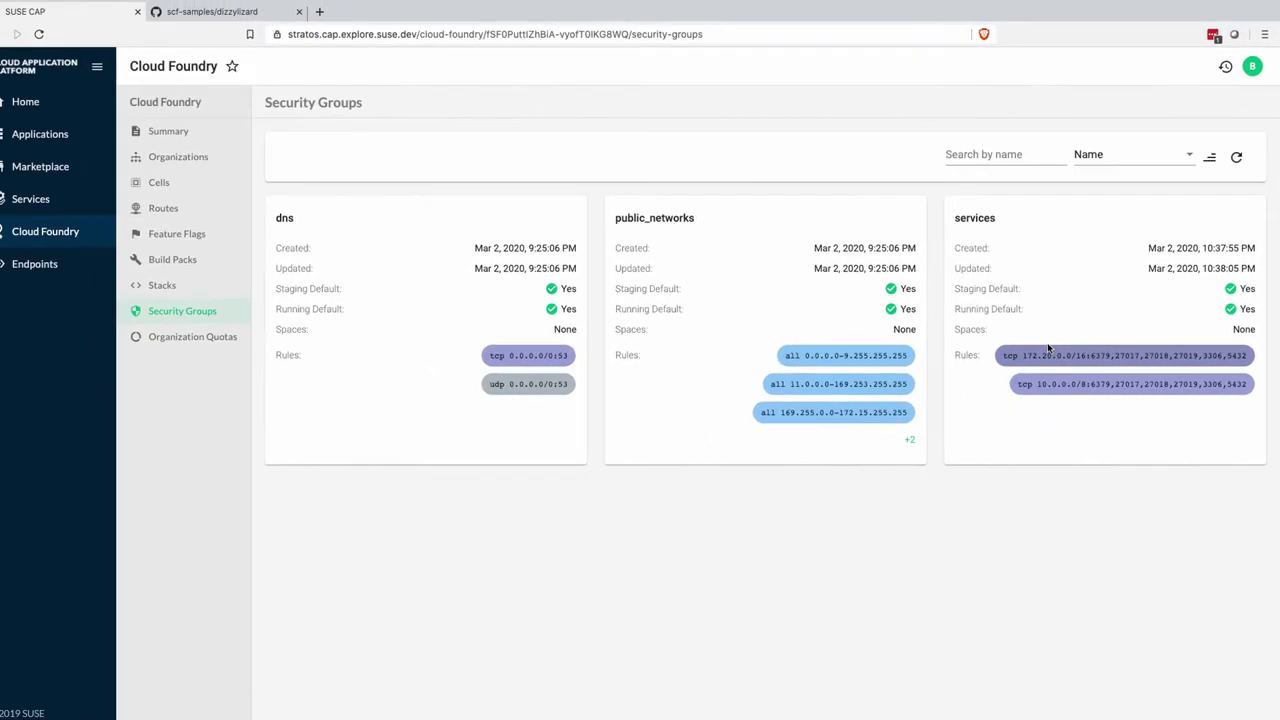
left_click(228, 337)
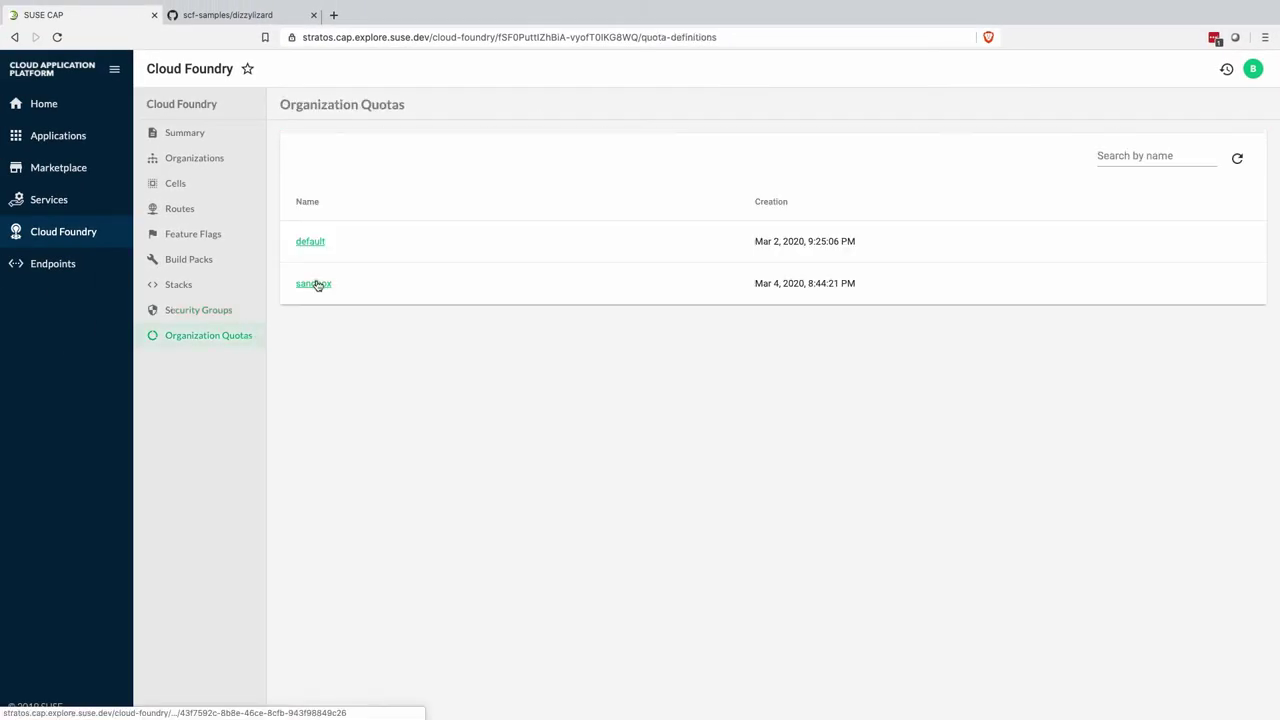
left_click(316, 285)
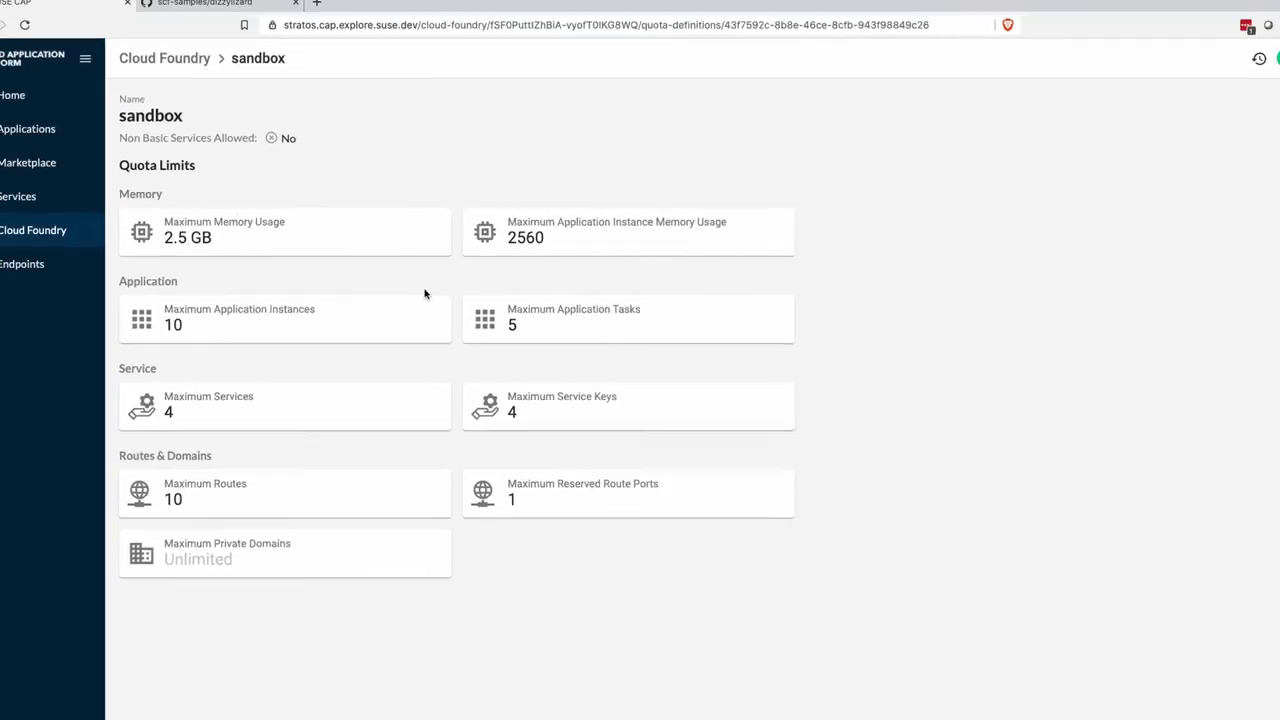
Step: View the services marketplace and open the summary of the dizzylizard application
left_click(62, 177)
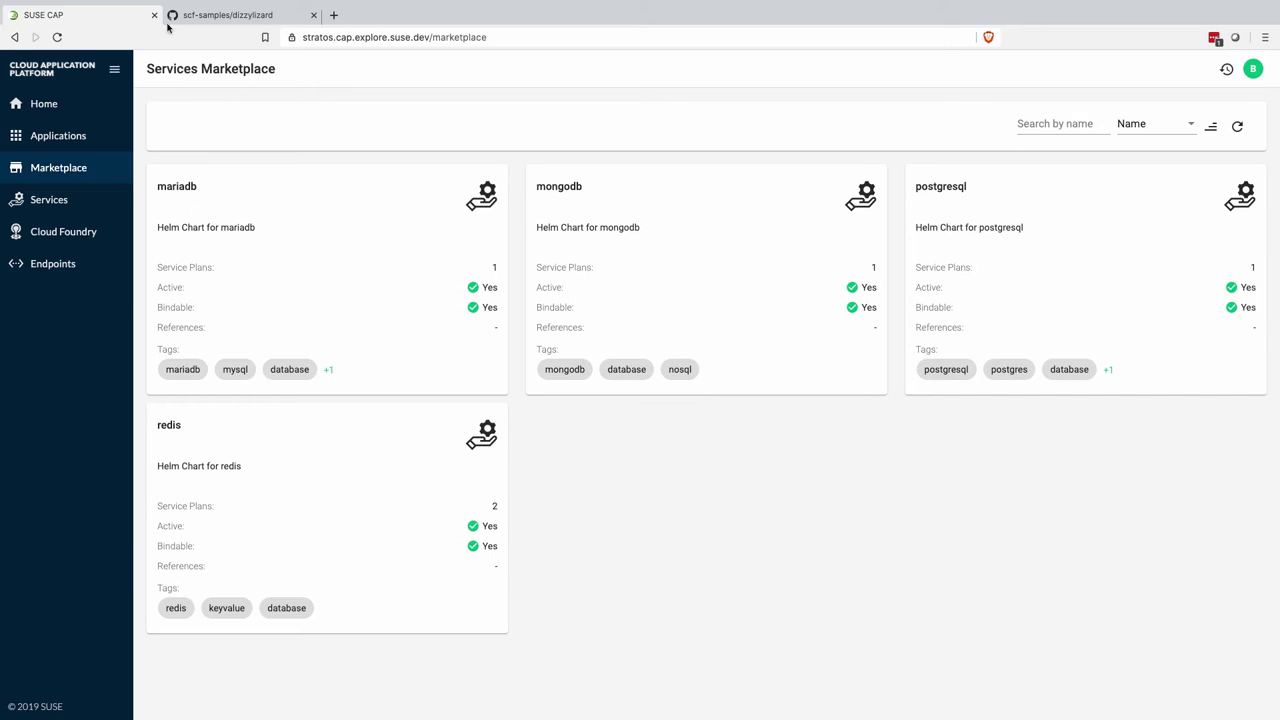
left_click(72, 135)
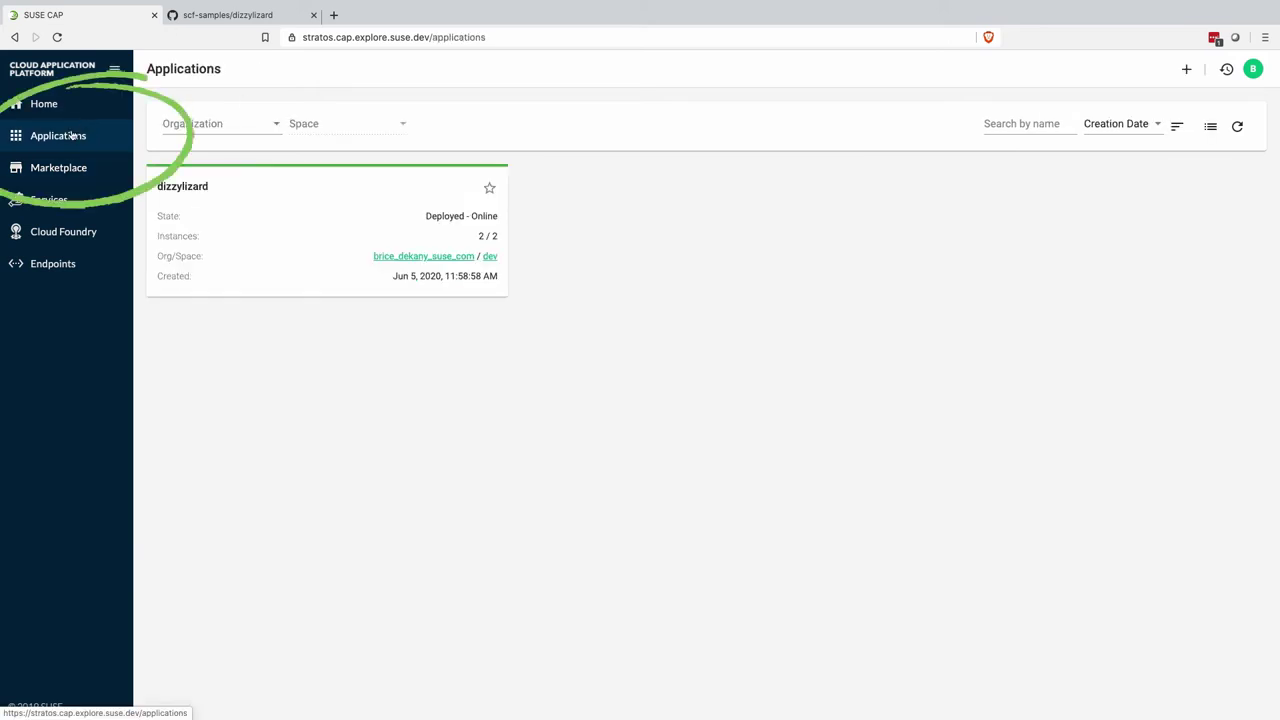
left_click(288, 239)
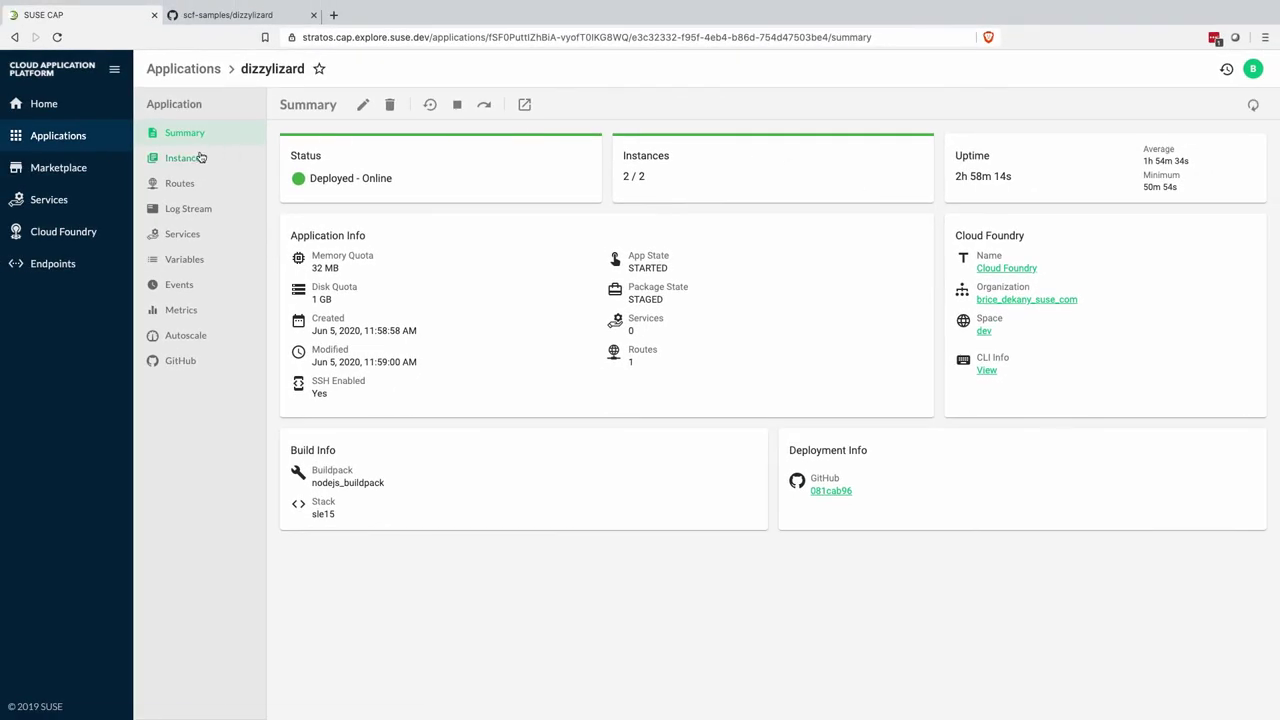
Step: Examine dizzylizard's instances, including the actions available for instance 0, and its routes
left_click(199, 159)
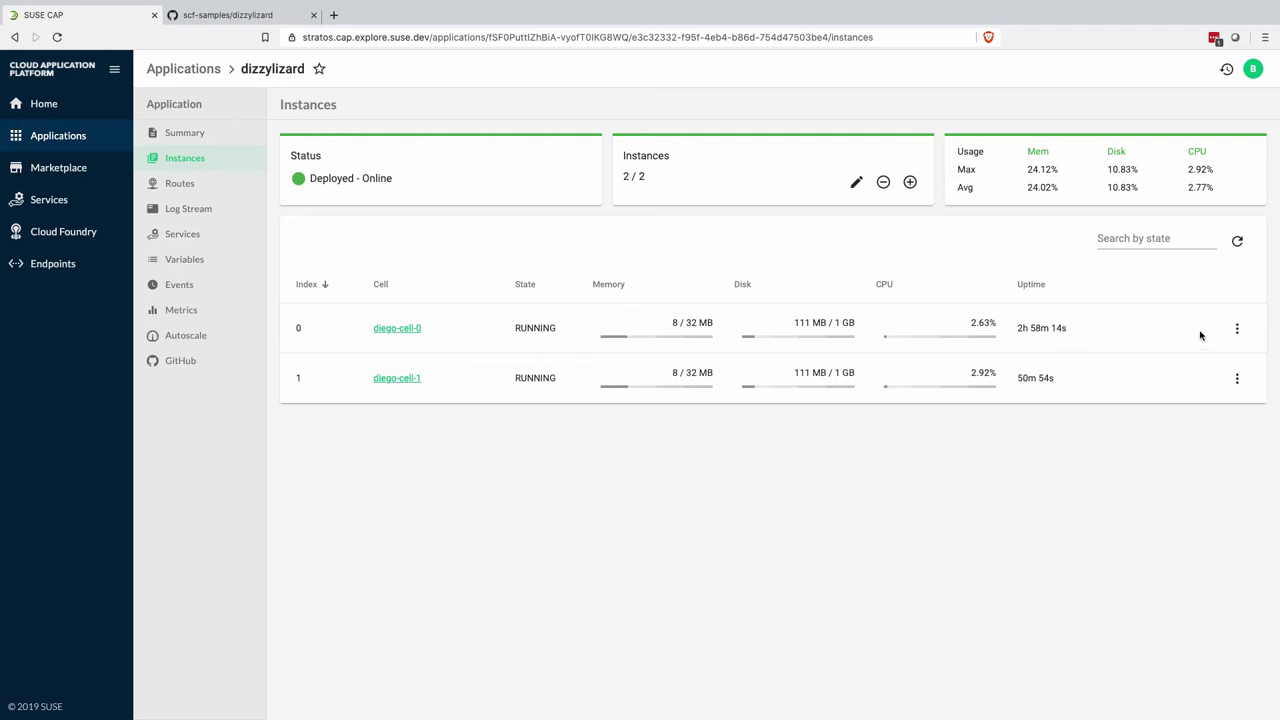
left_click(1237, 328)
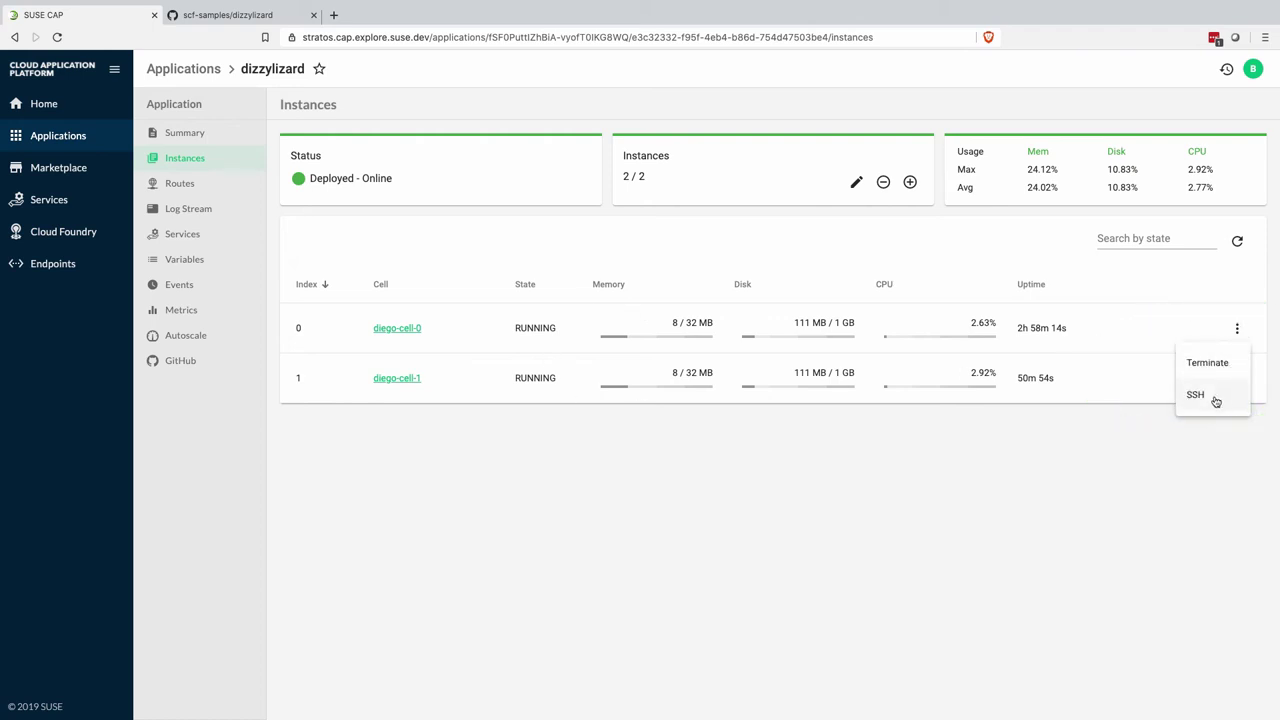
left_click(1170, 428)
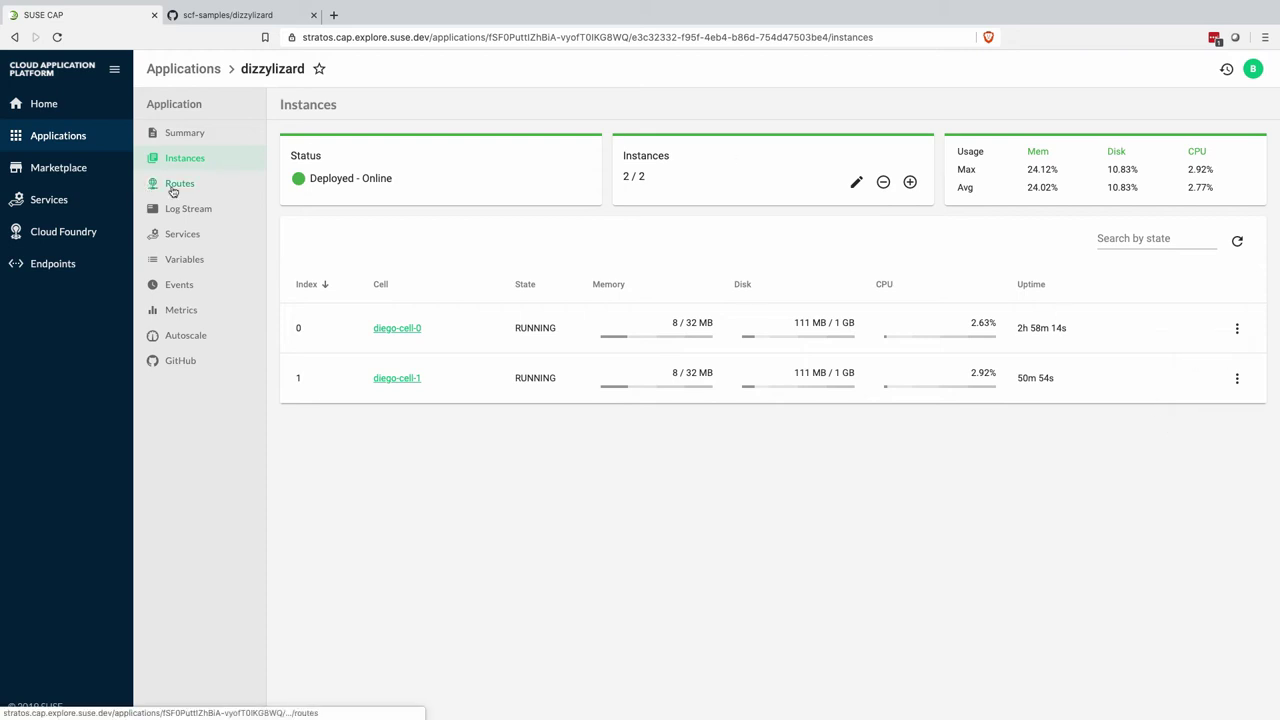
left_click(175, 190)
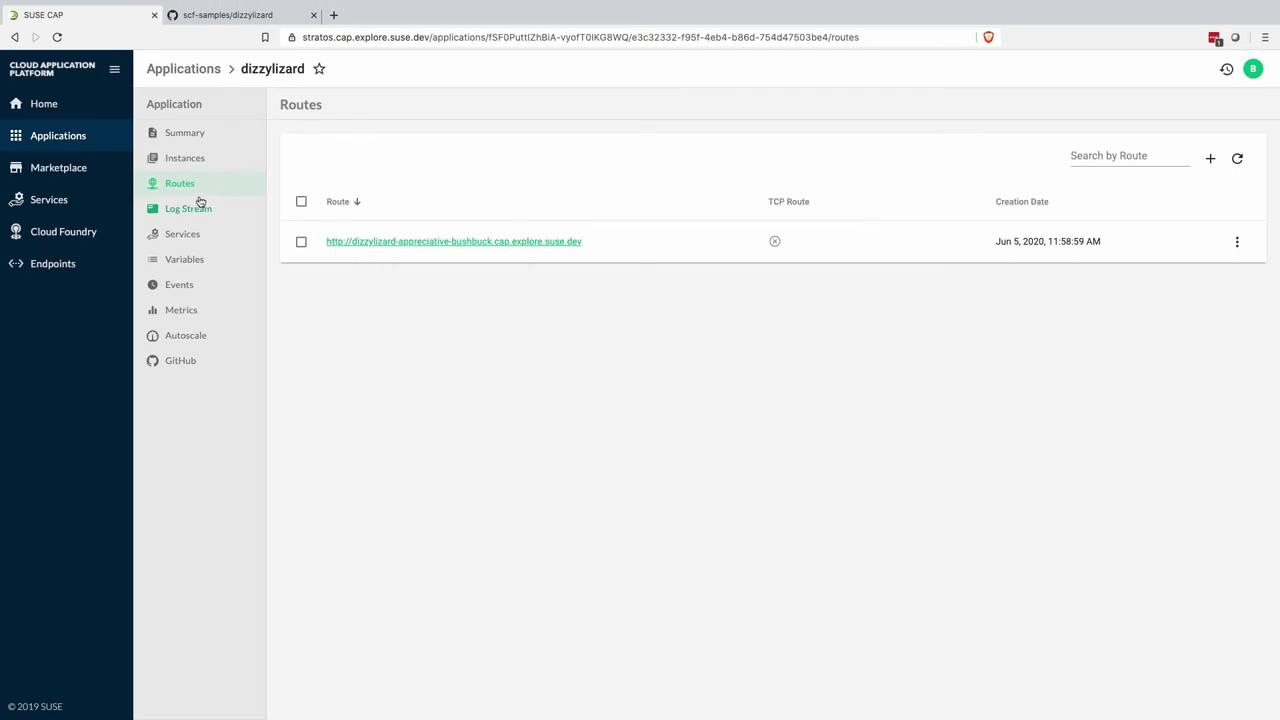
Step: Read the dizzylizard log stream from its beginning, covering the buildpack staging entries
left_click(193, 210)
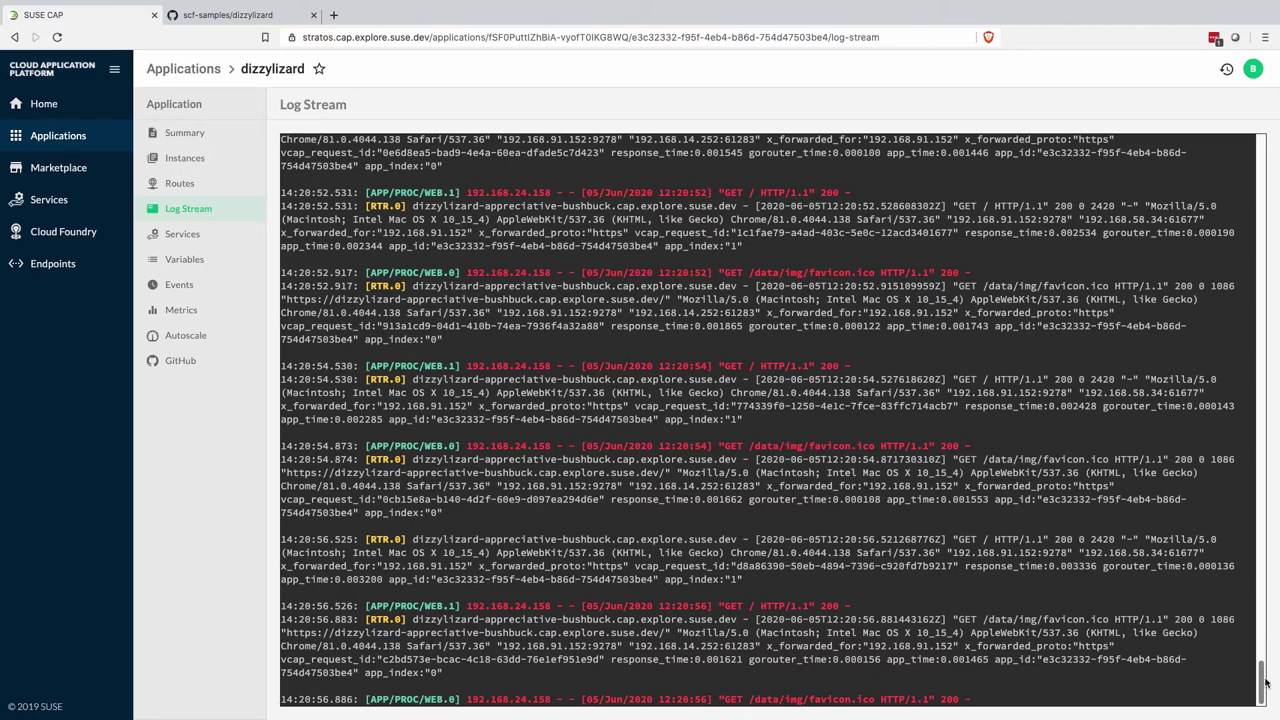
left_click_drag(1265, 681, 1262, 134)
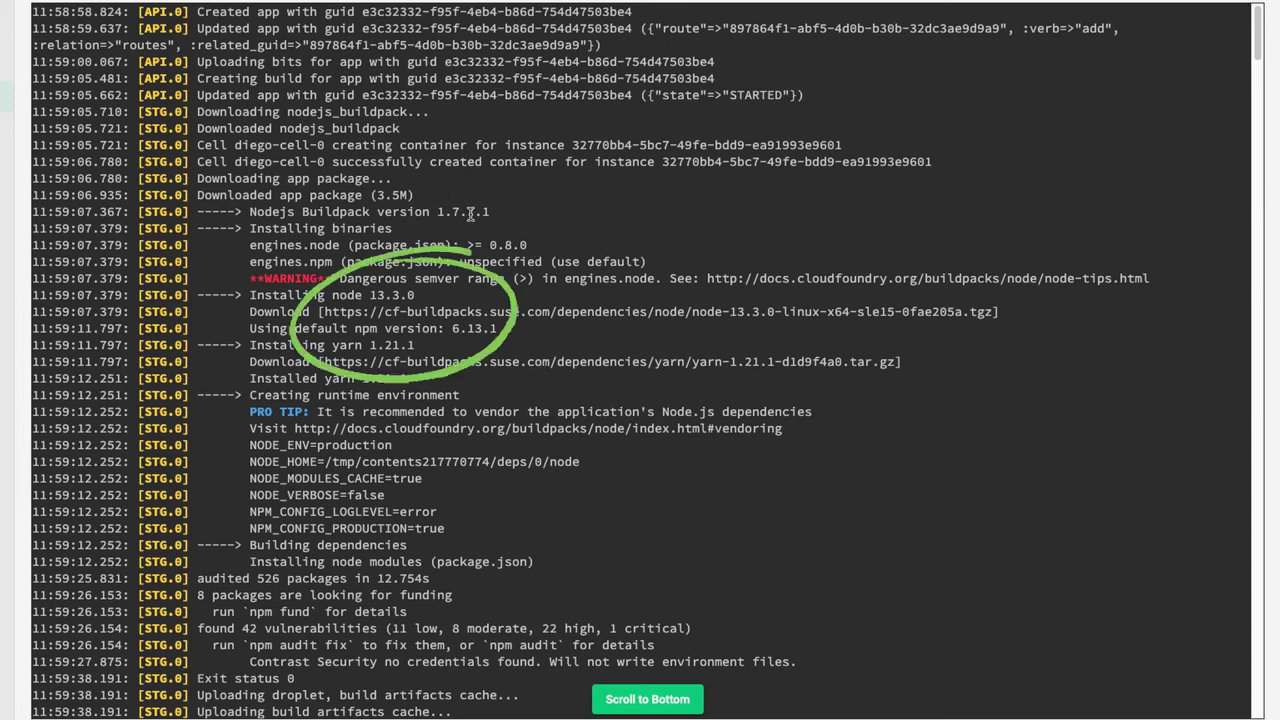
scroll(530, 278, "down", 3)
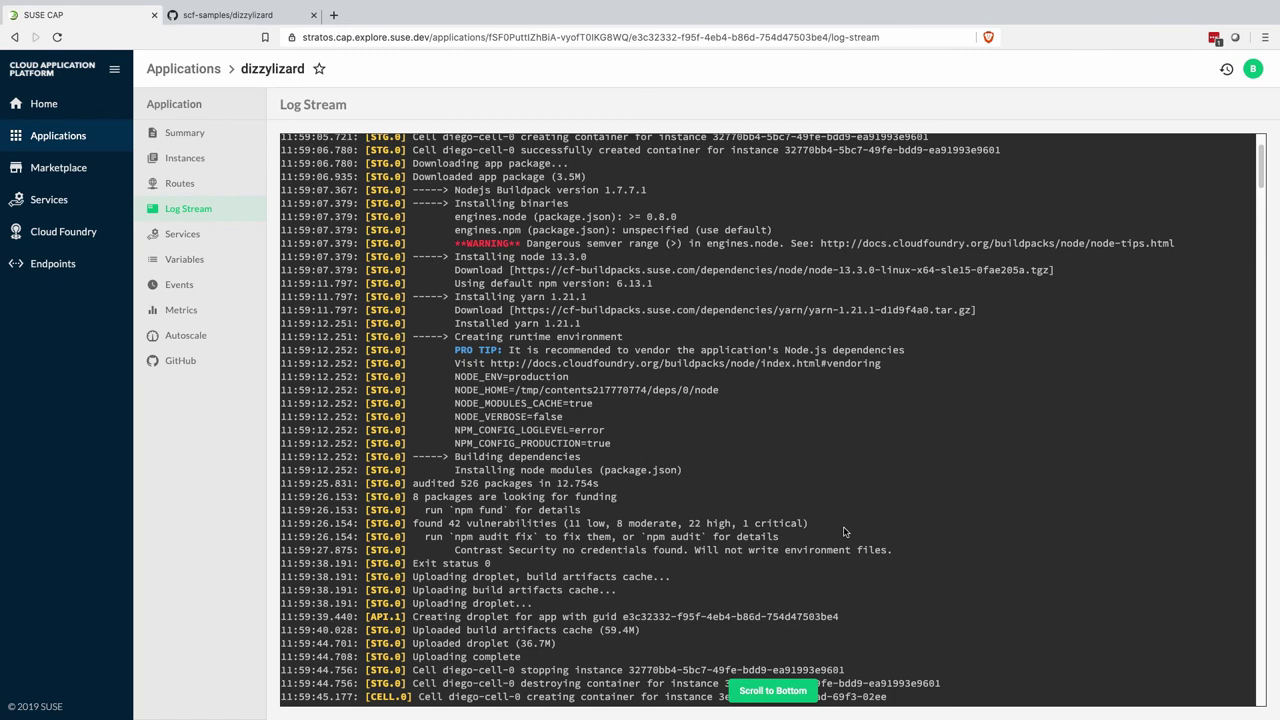
Step: Review dizzylizard's audit events and its CPU, memory and disk usage metrics for the past hour
left_click(213, 286)
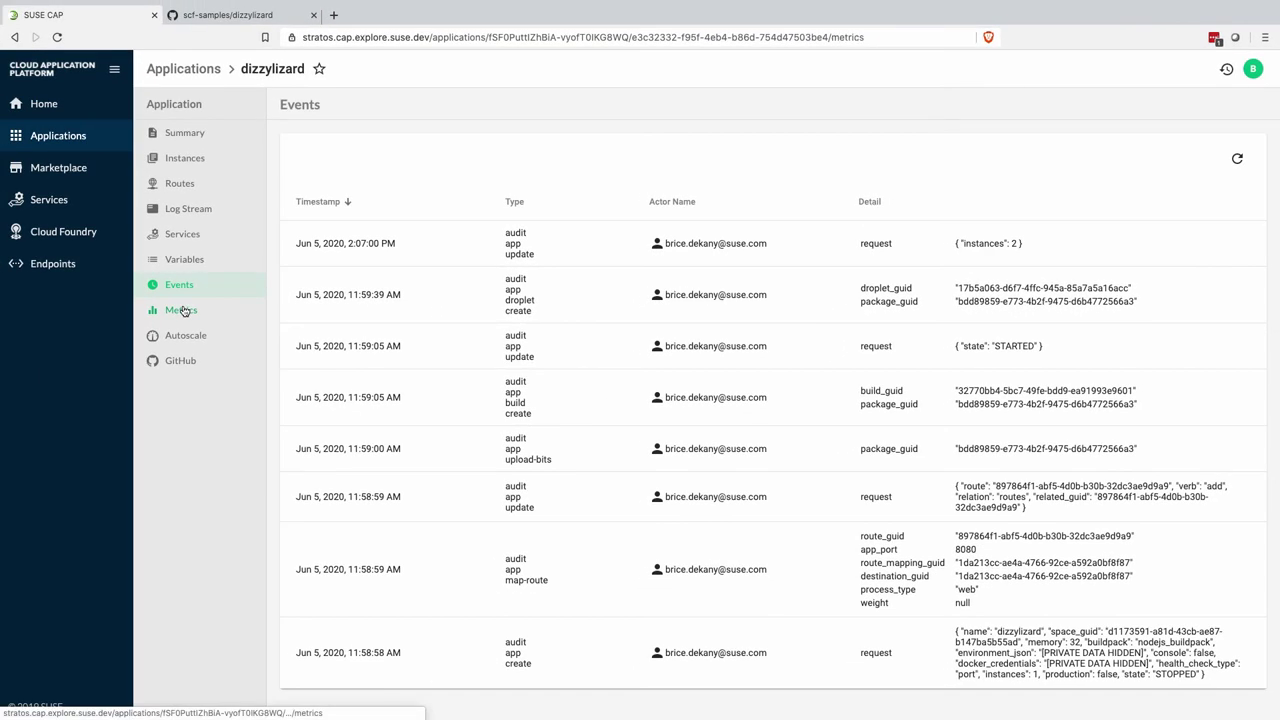
left_click(181, 310)
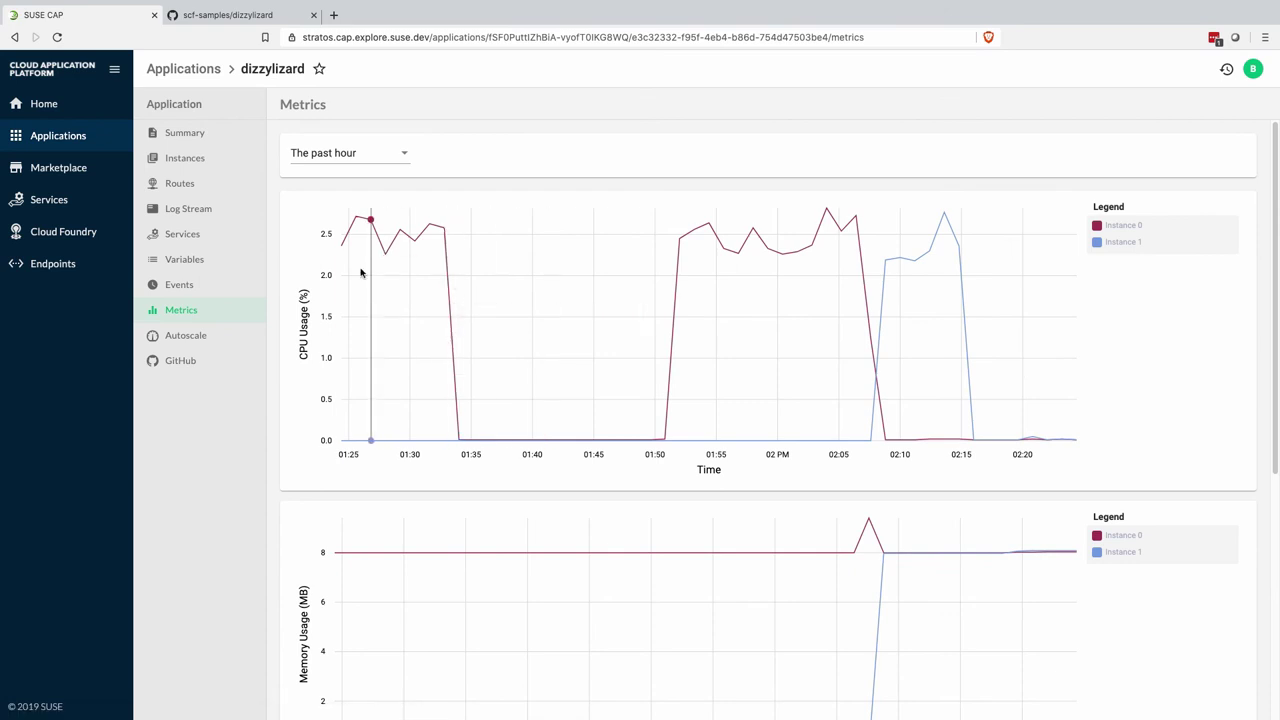
scroll(288, 352, "down", 4)
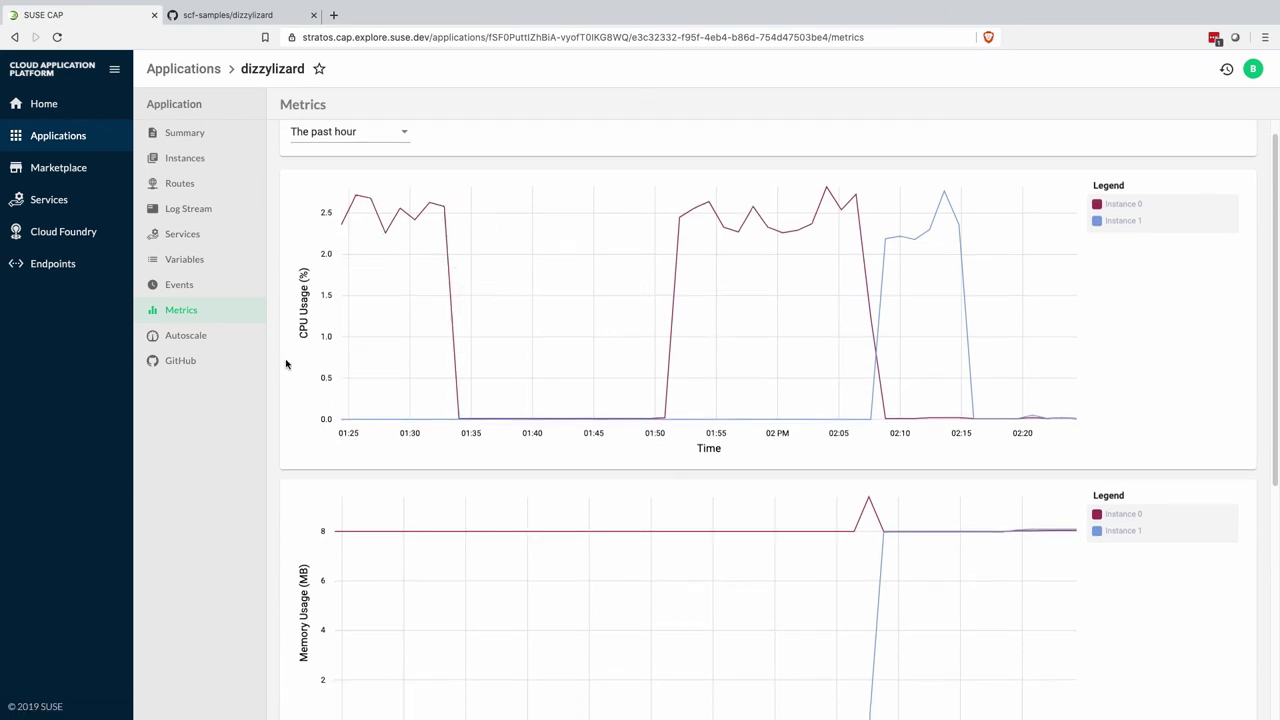
scroll(288, 370, "down", 1)
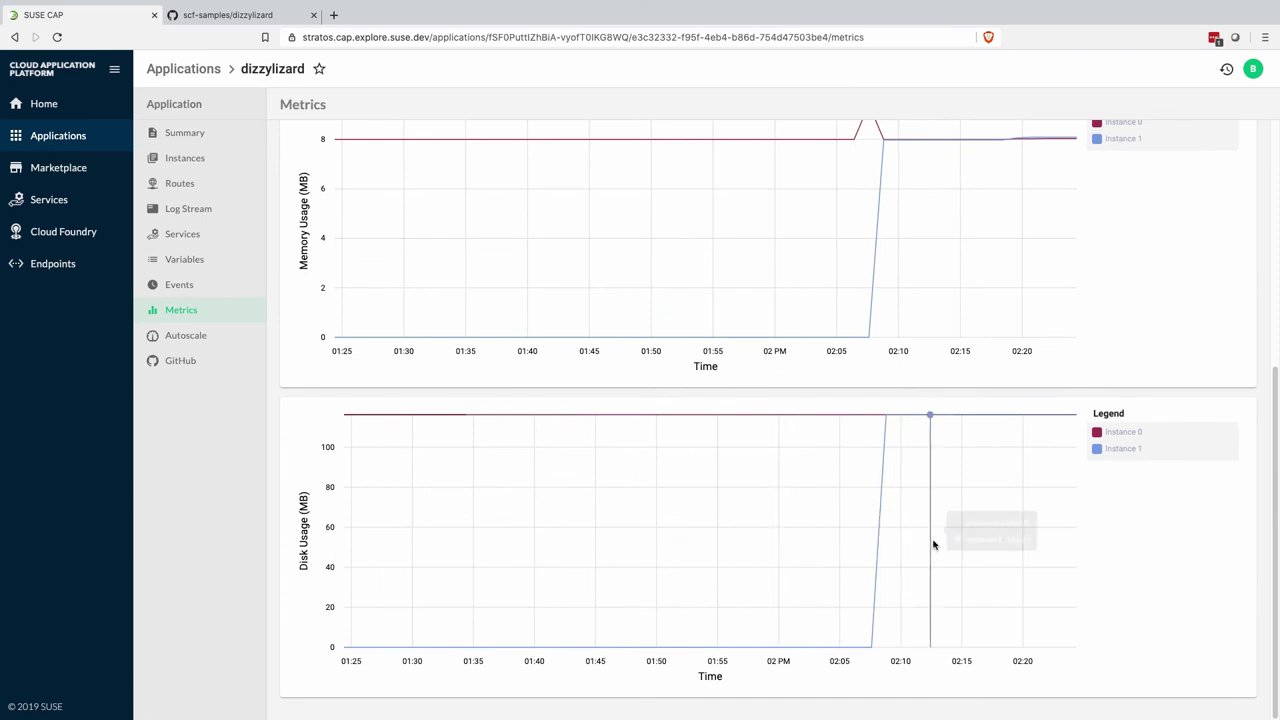
Step: Check dizzylizard's autoscale policy and return to the application's summary
left_click(208, 338)
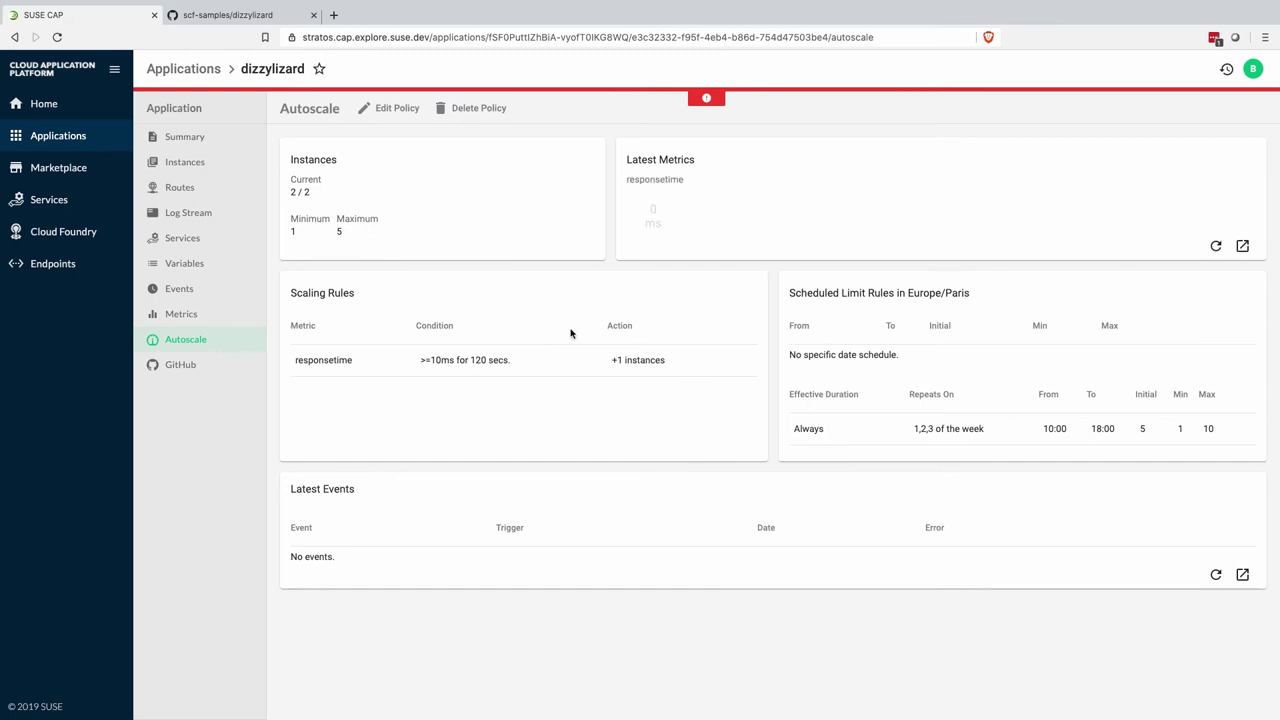
left_click(212, 140)
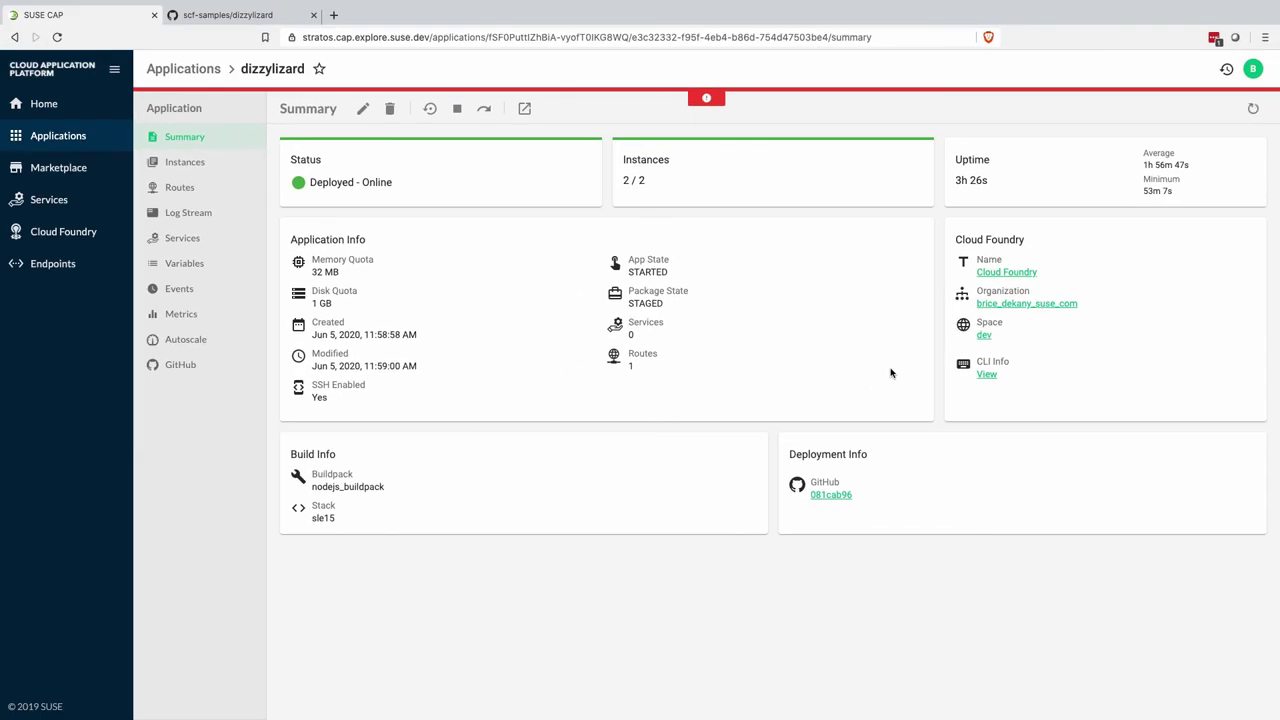
Step: Start creating a new application from the Applications overview with Public GitHub as its source
left_click(118, 140)
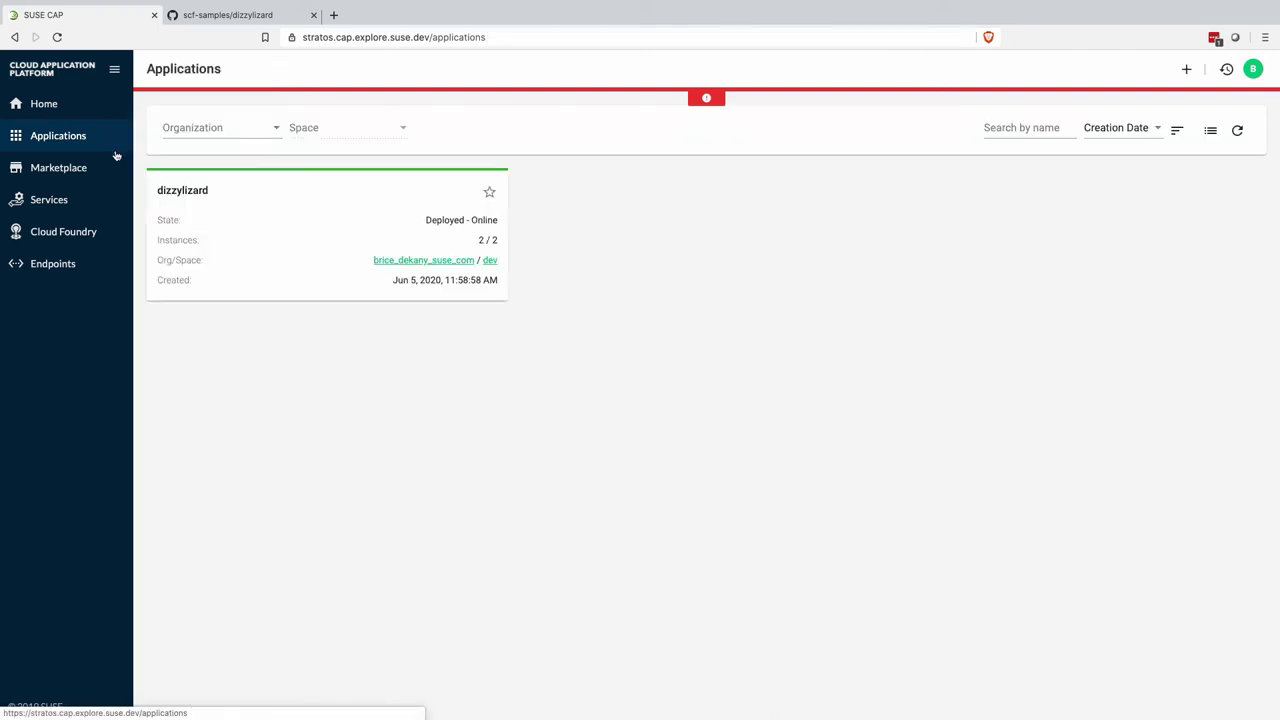
left_click(1184, 71)
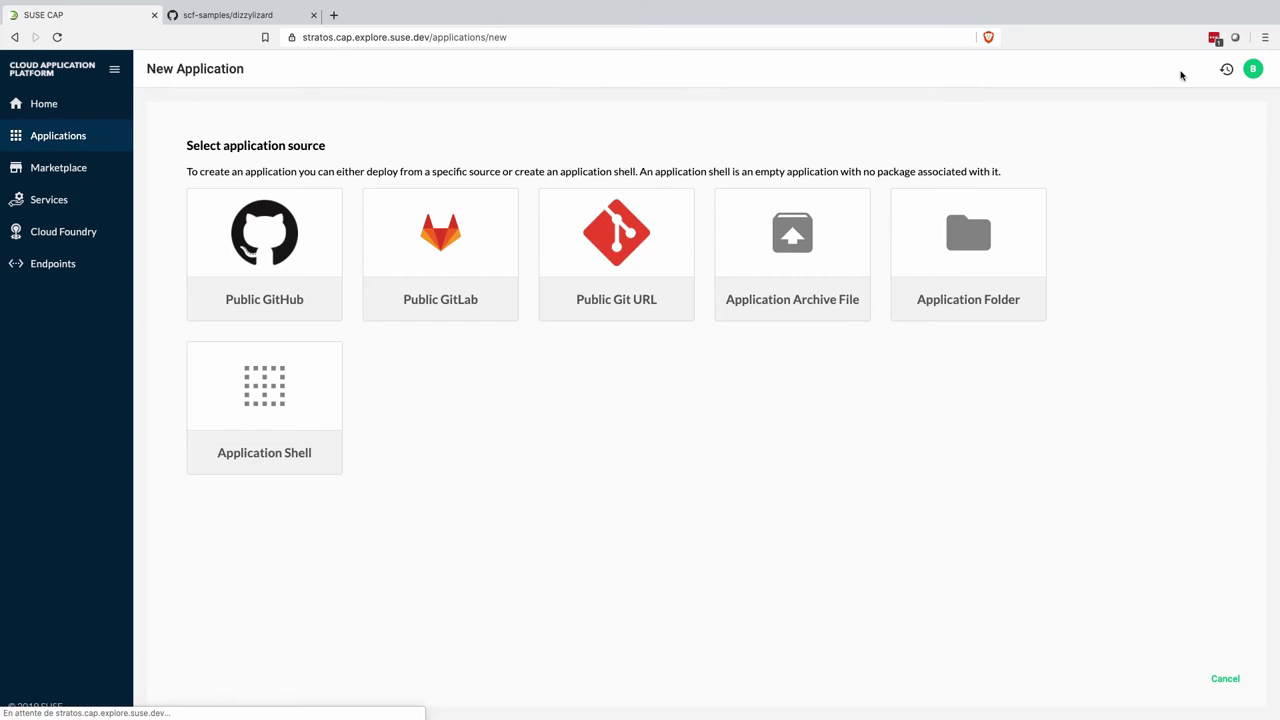
left_click(281, 244)
Step: Target the deployment at the Cloud Foundry instance, the signed-in account's own organization and the prod space
left_click(334, 221)
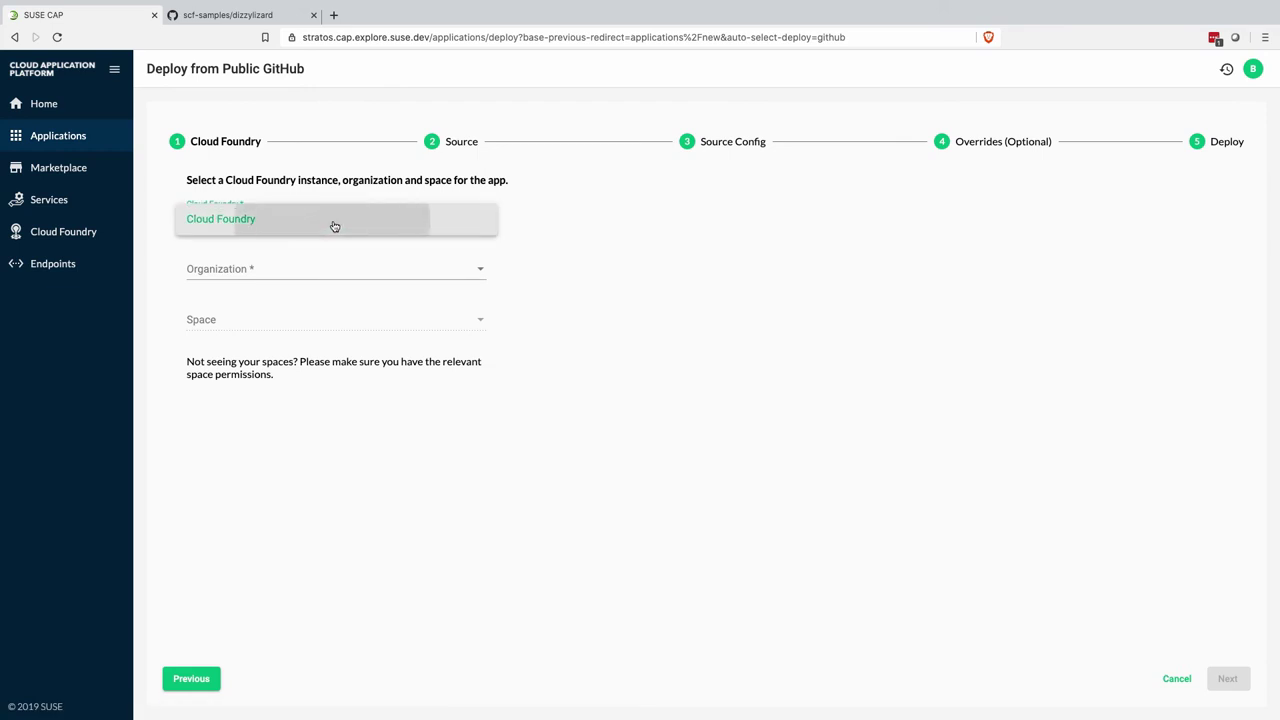
left_click(334, 224)
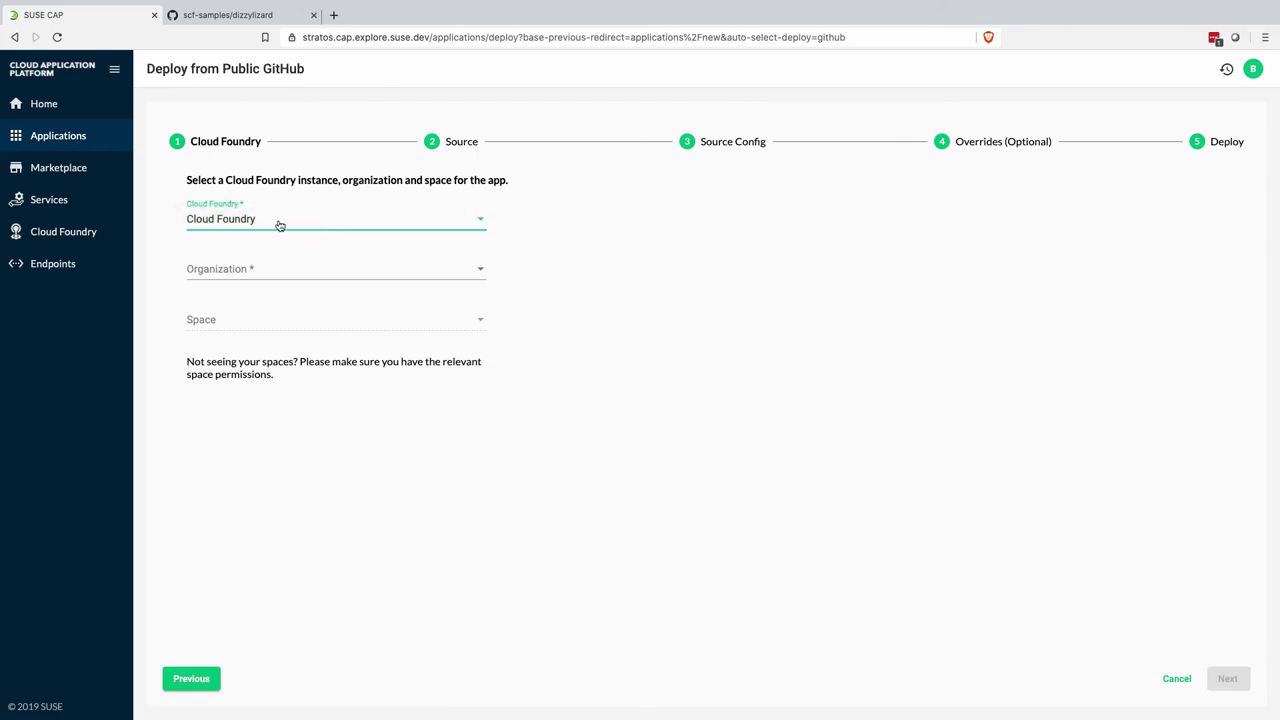
left_click(271, 270)
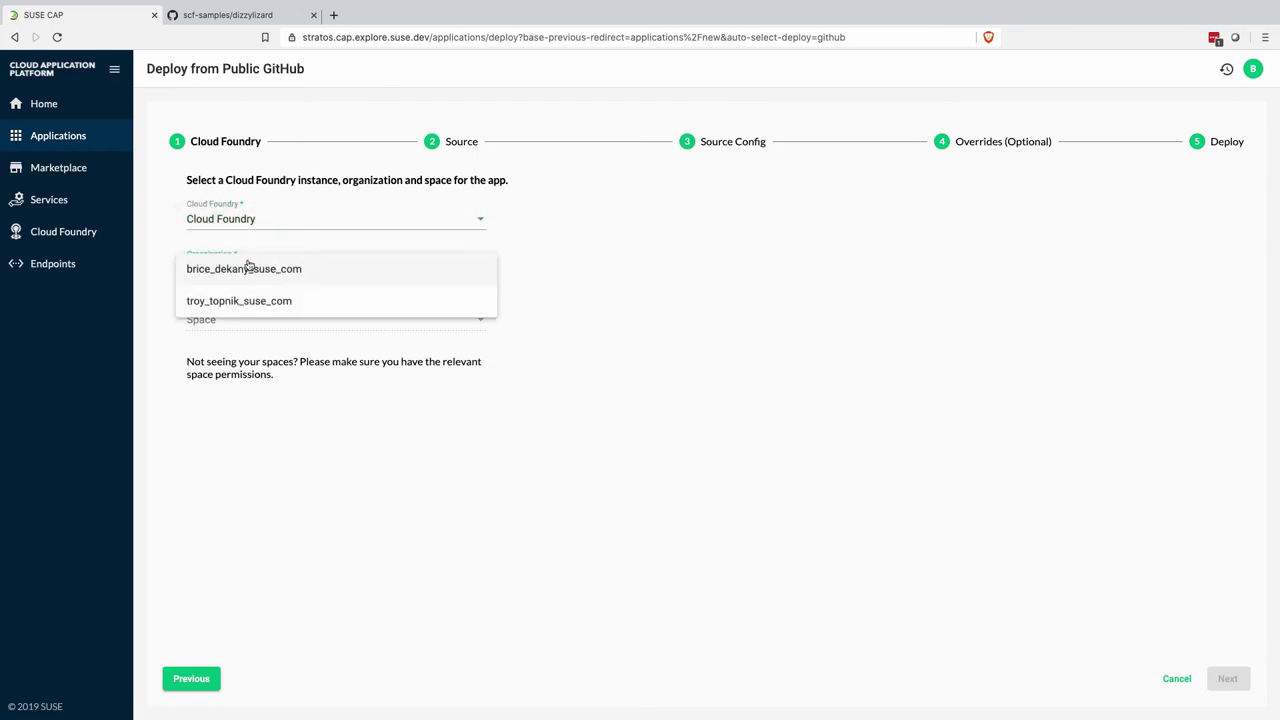
left_click(289, 280)
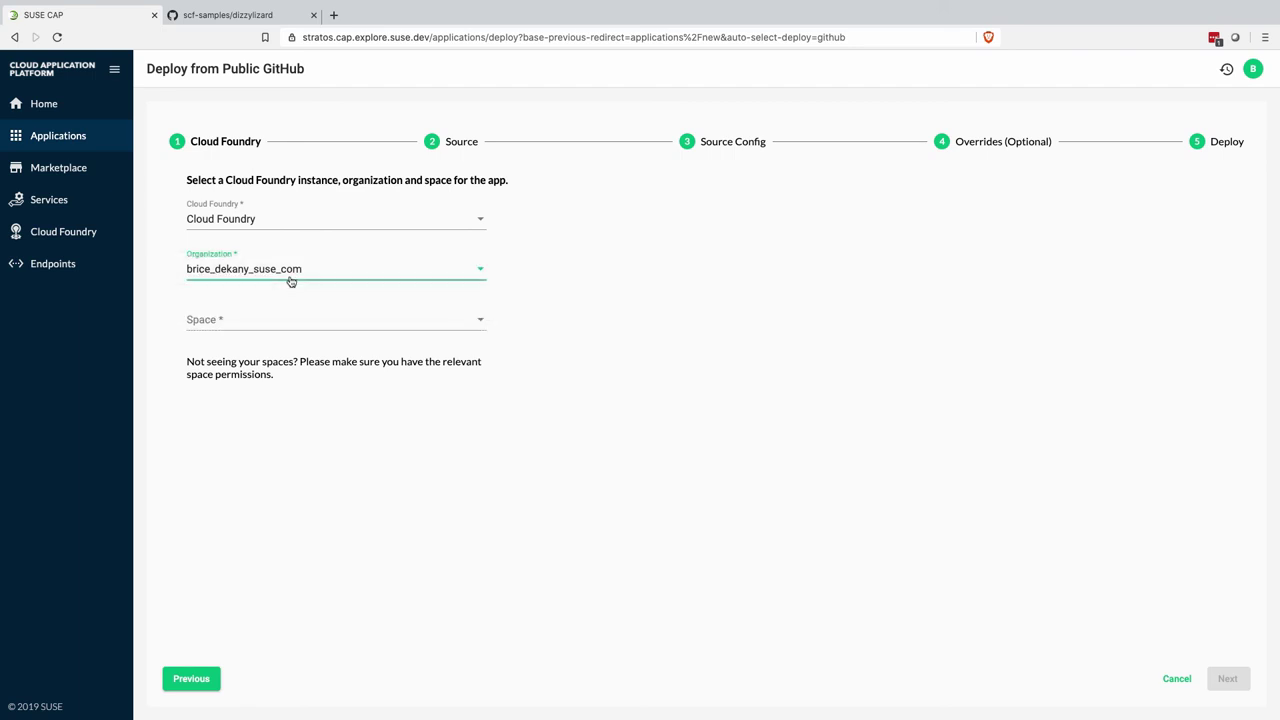
left_click(250, 323)
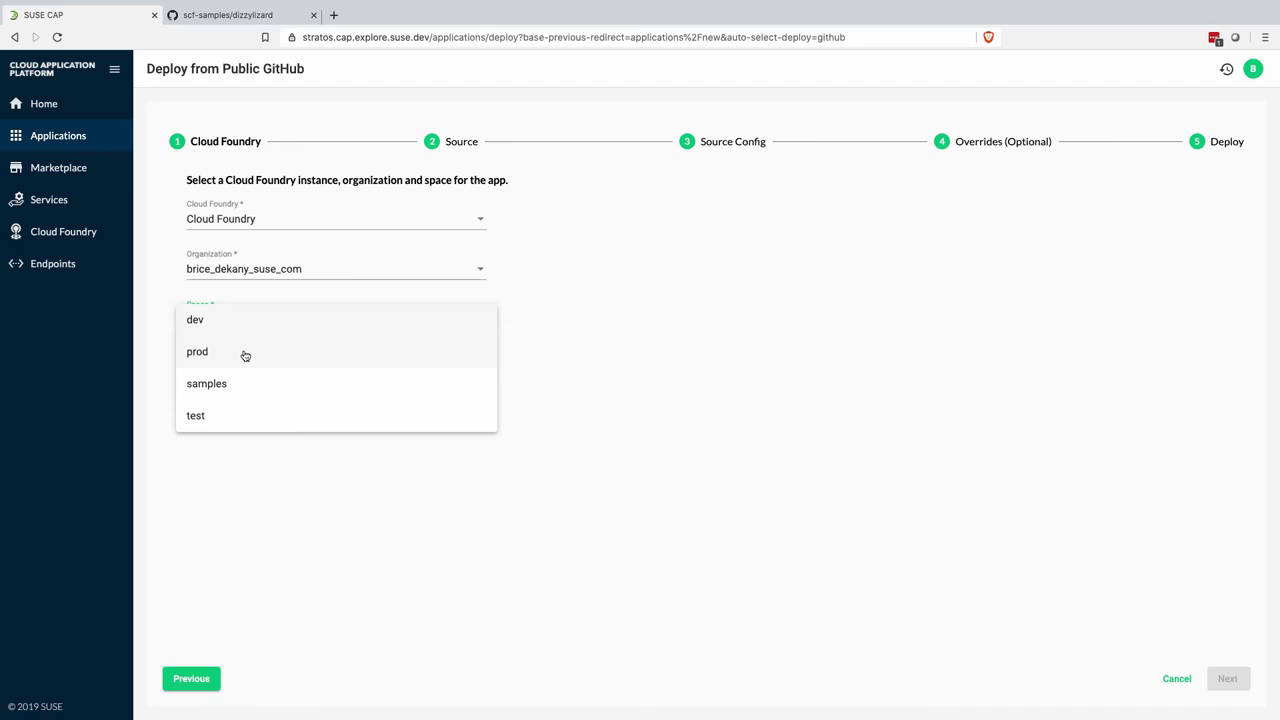
left_click(245, 353)
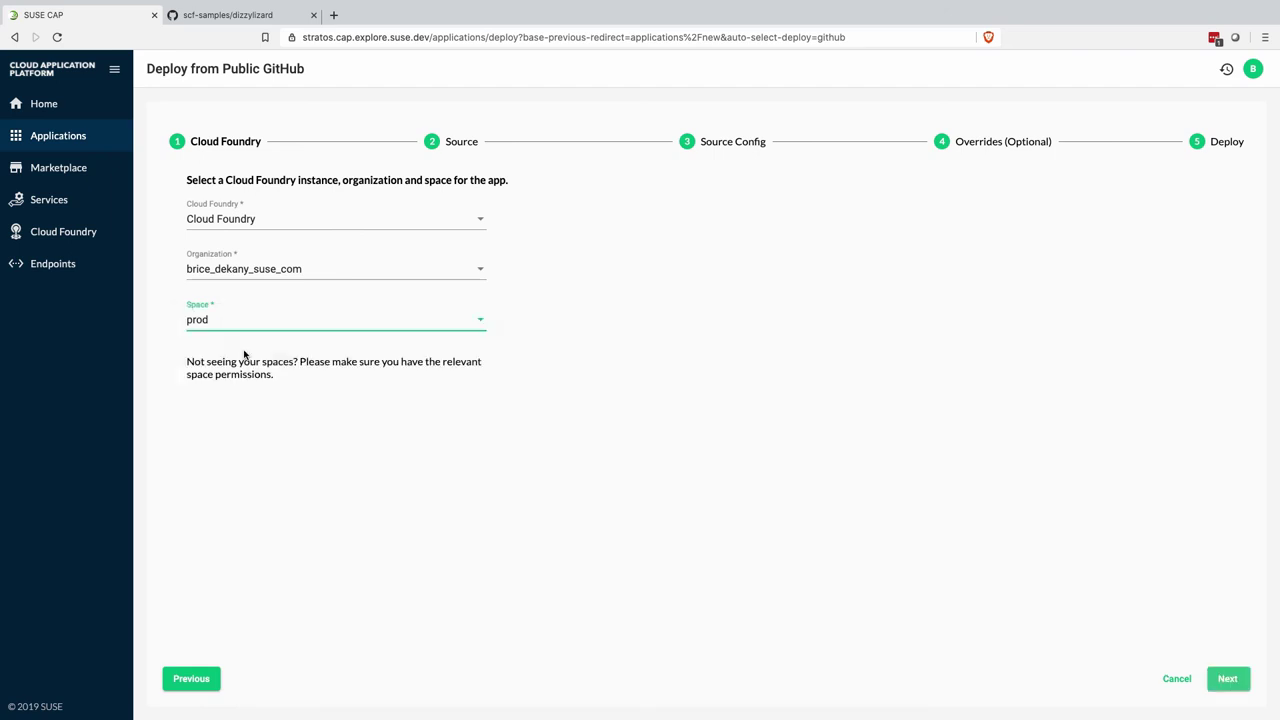
Step: Set the deployment source to the scf-samples/dizzylizard GitHub project, copying its path from the open repository page
left_click(1242, 678)
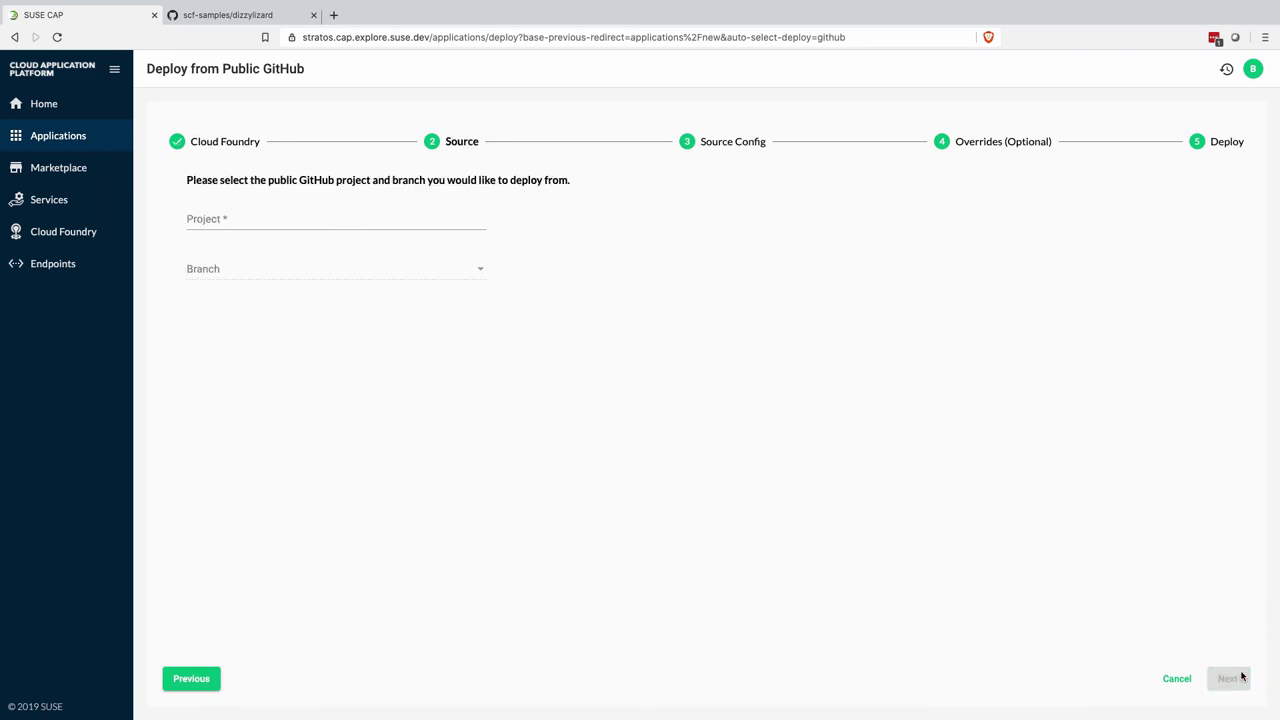
left_click(244, 16)
left_click_drag(387, 37, 495, 37)
key("ctrl+c")
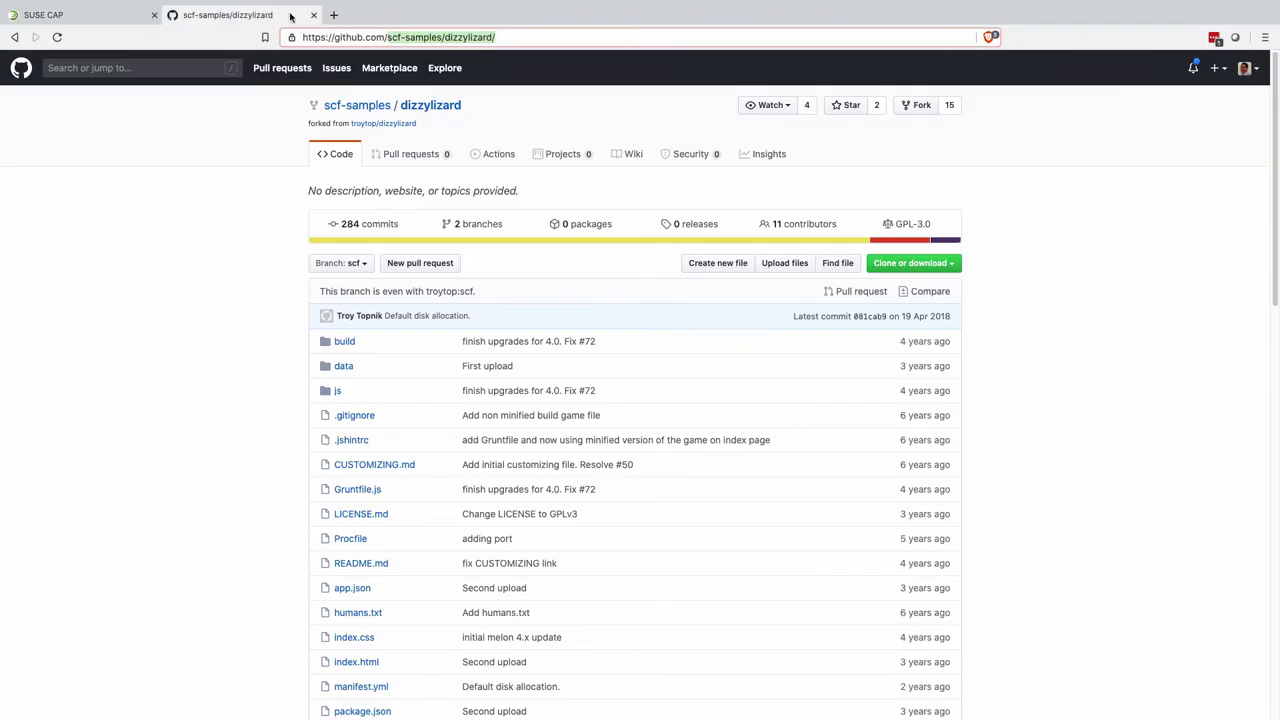
left_click(95, 16)
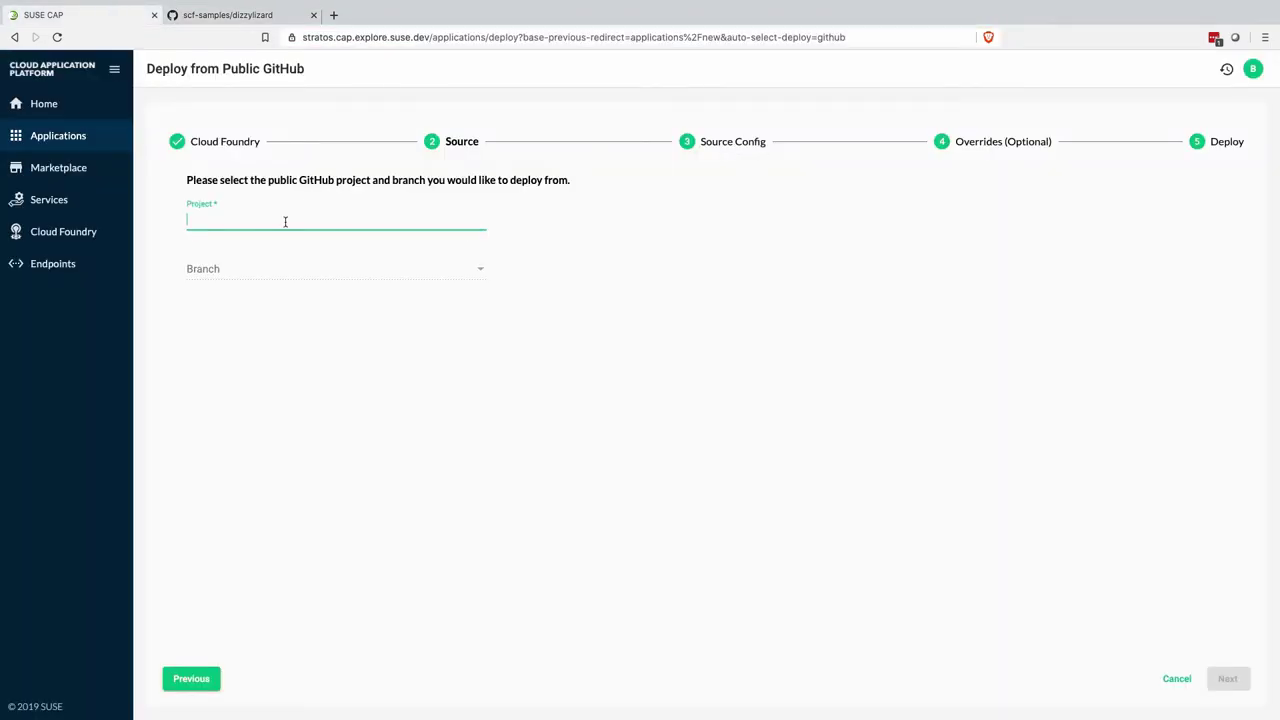
key("ctrl+v")
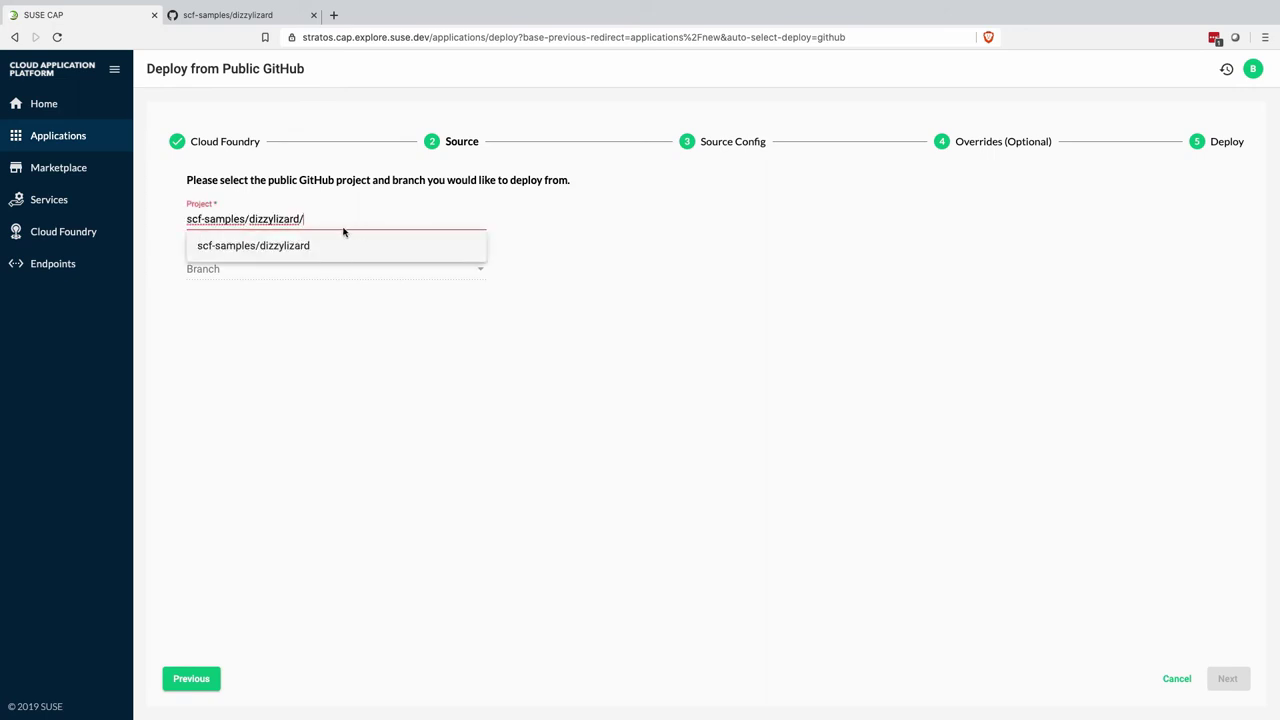
left_click(305, 247)
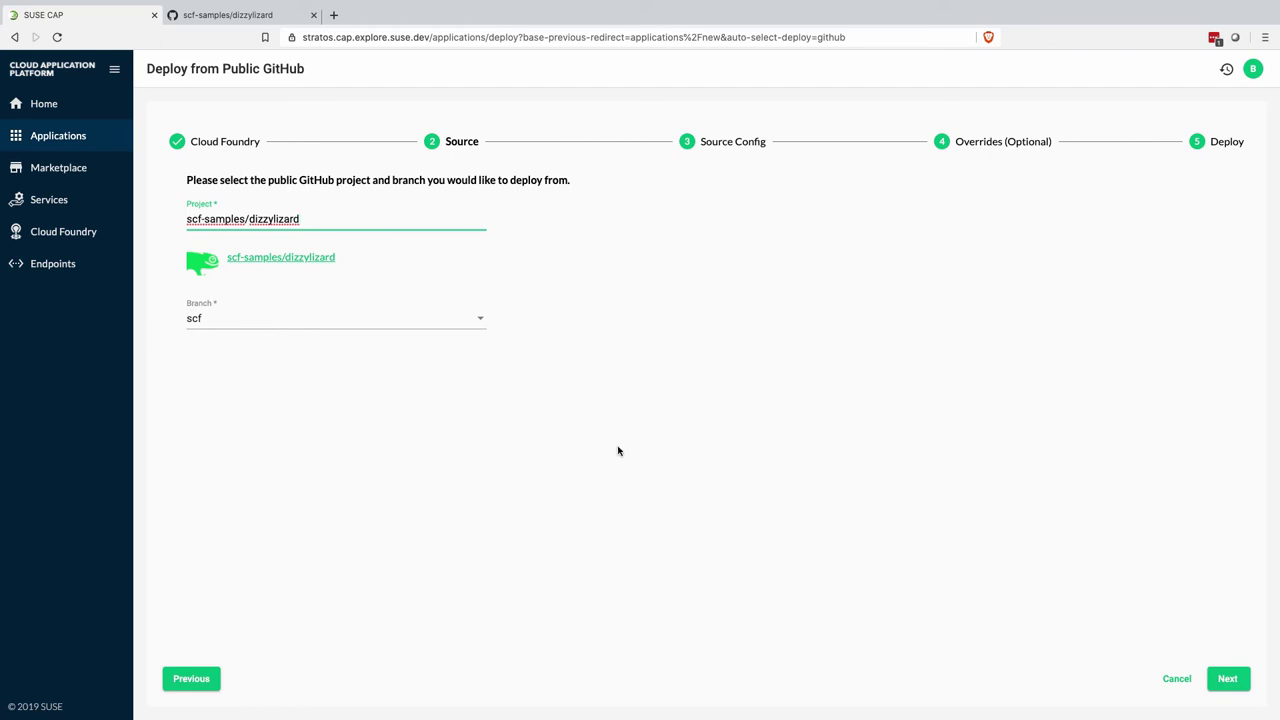
Step: Accept the scf branch and choose the "Default disk allocation." commit (081cab96) as the version to deploy
left_click(1226, 680)
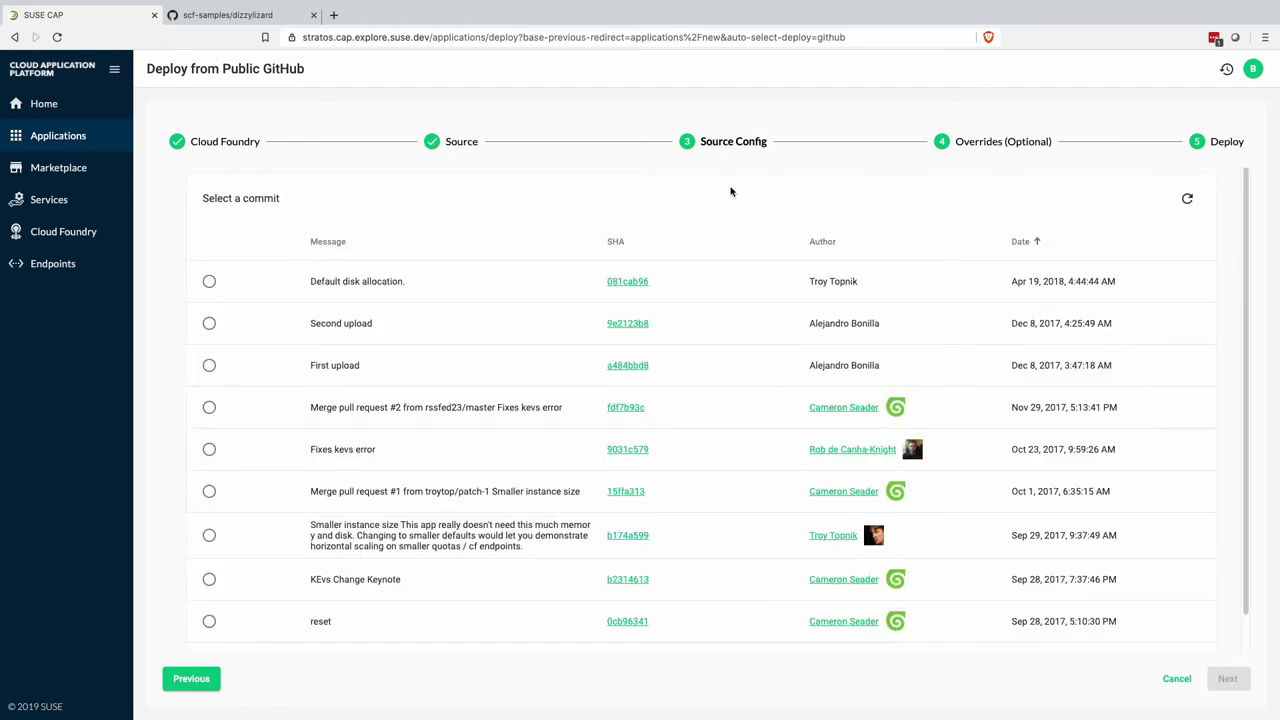
left_click(209, 283)
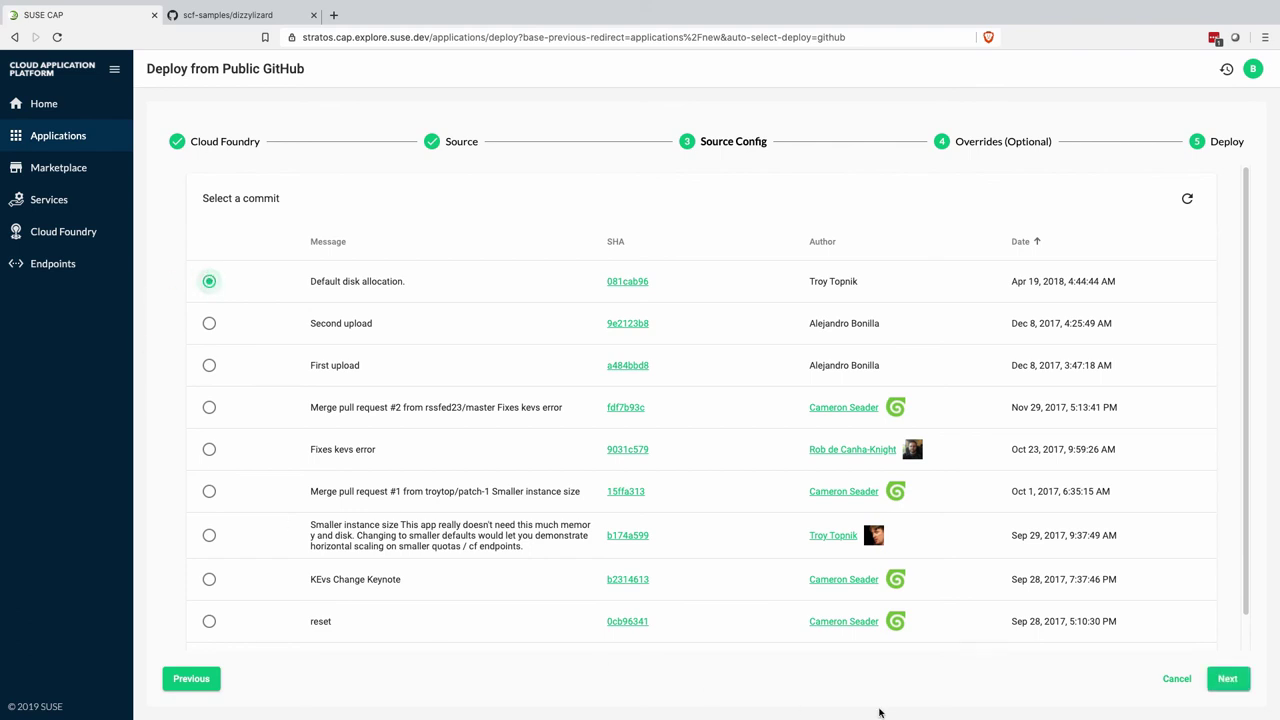
left_click(1230, 679)
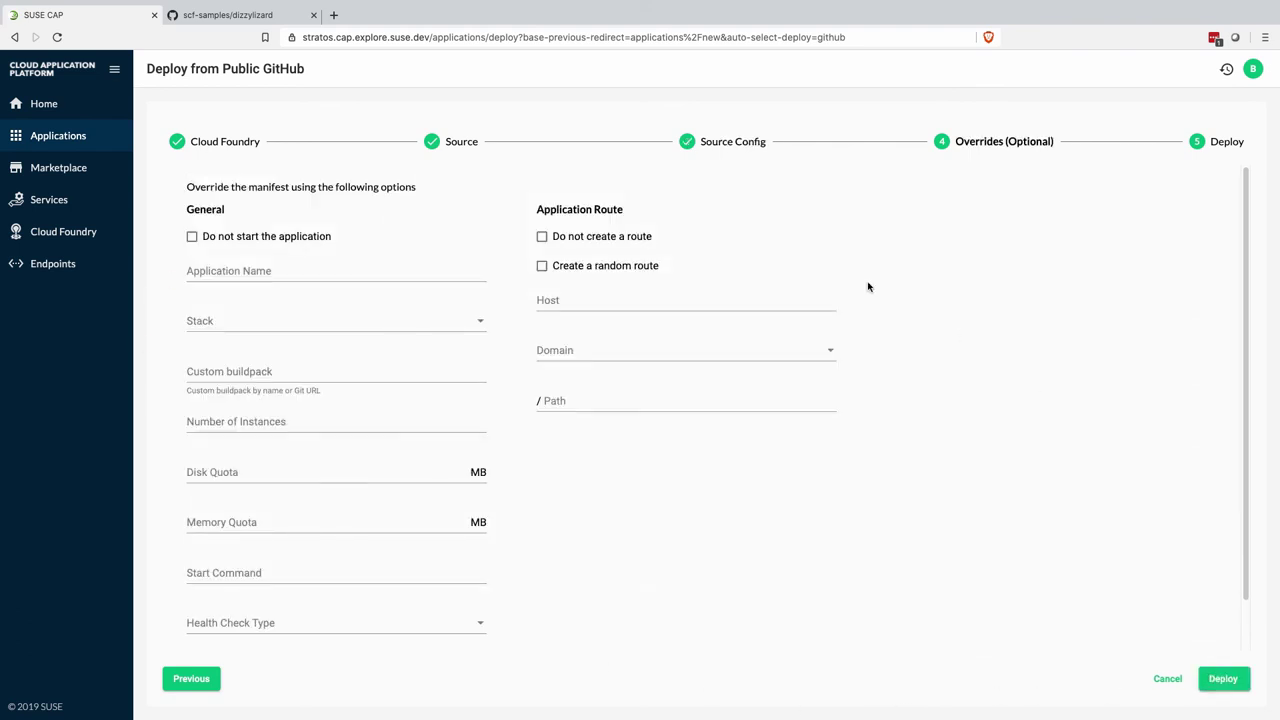
Step: Override the manifest to create a random route, deploy the application and go to its summary
left_click(592, 276)
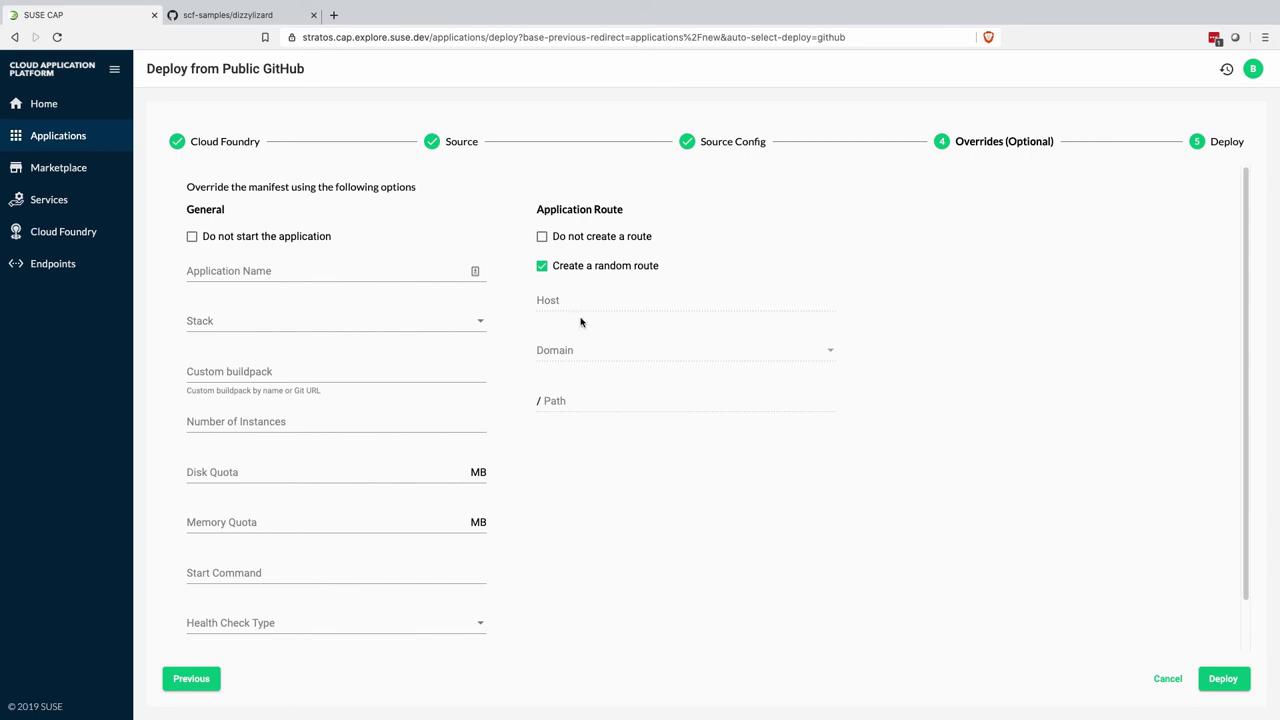
left_click(1223, 679)
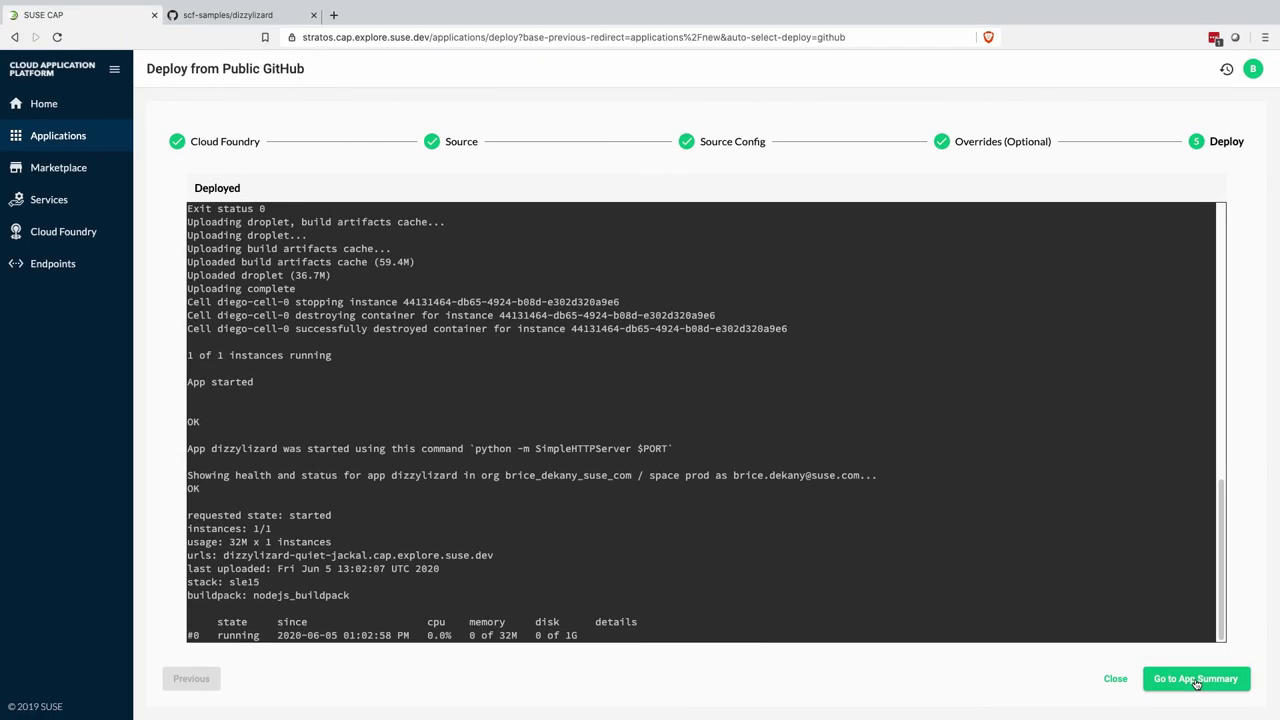
left_click(1197, 679)
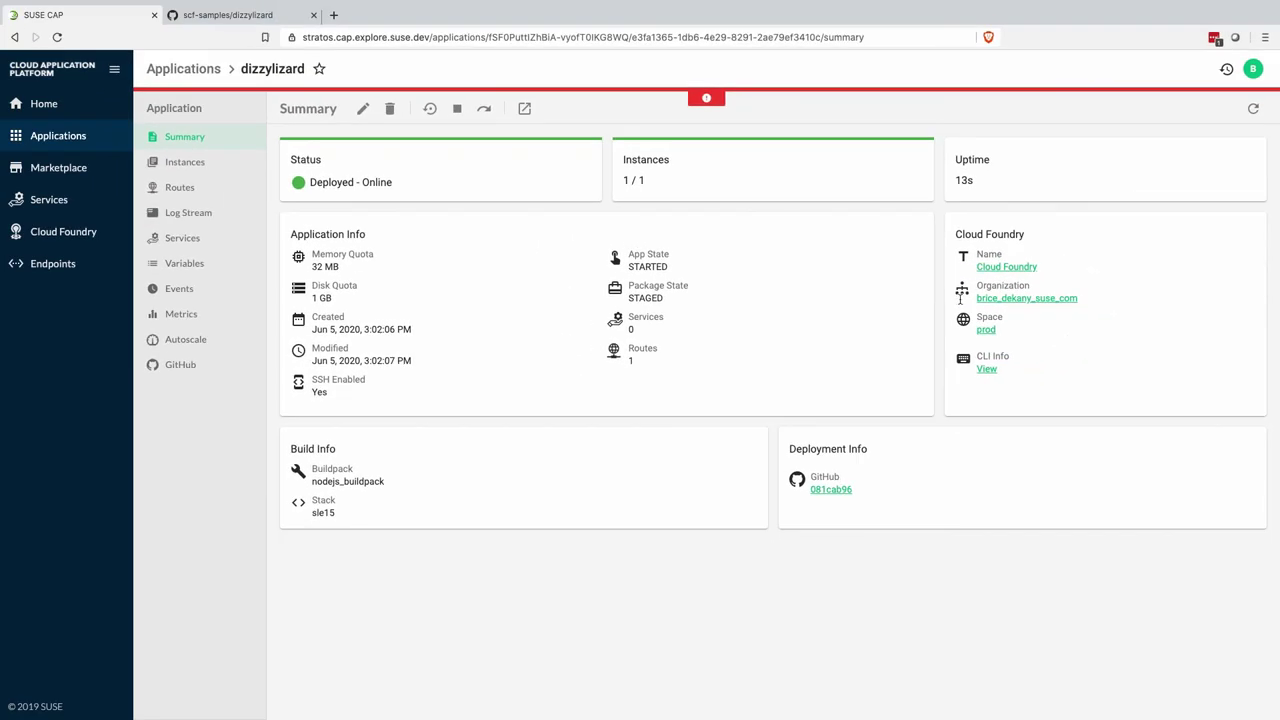
Step: Look through the new dizzylizard deployment's instances, log stream and metrics, and return to its summary
left_click(171, 171)
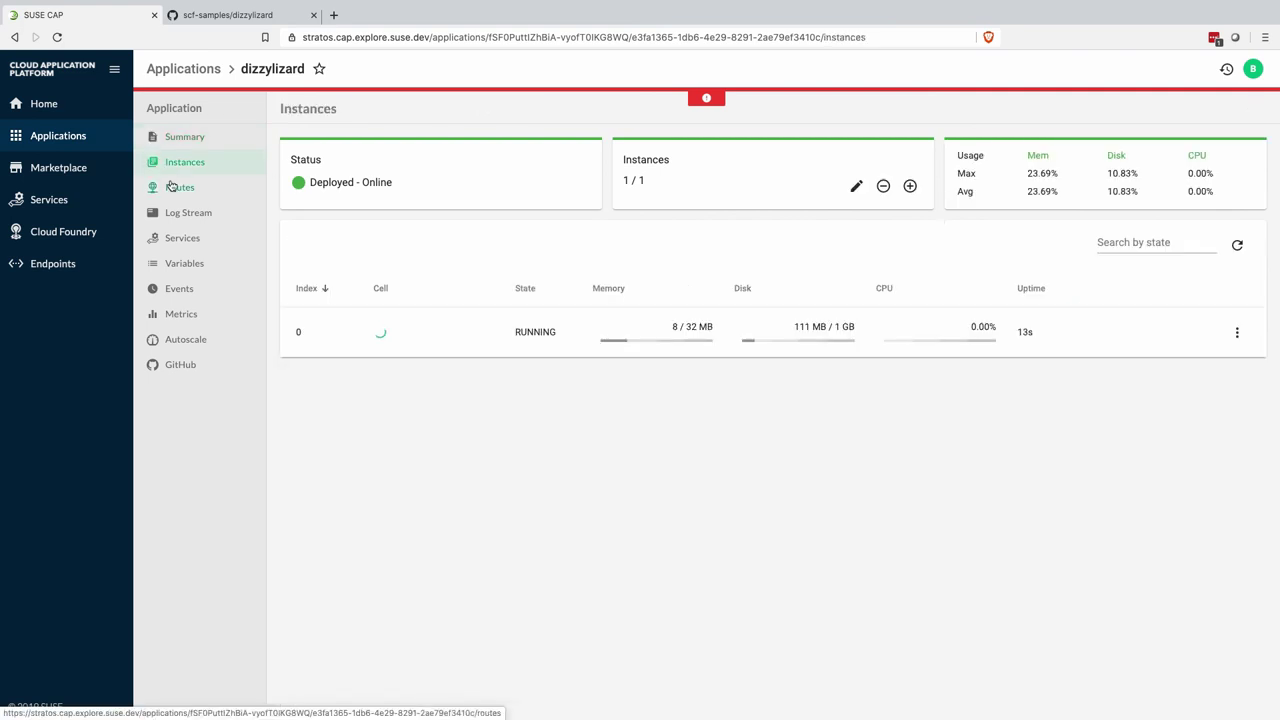
left_click(194, 212)
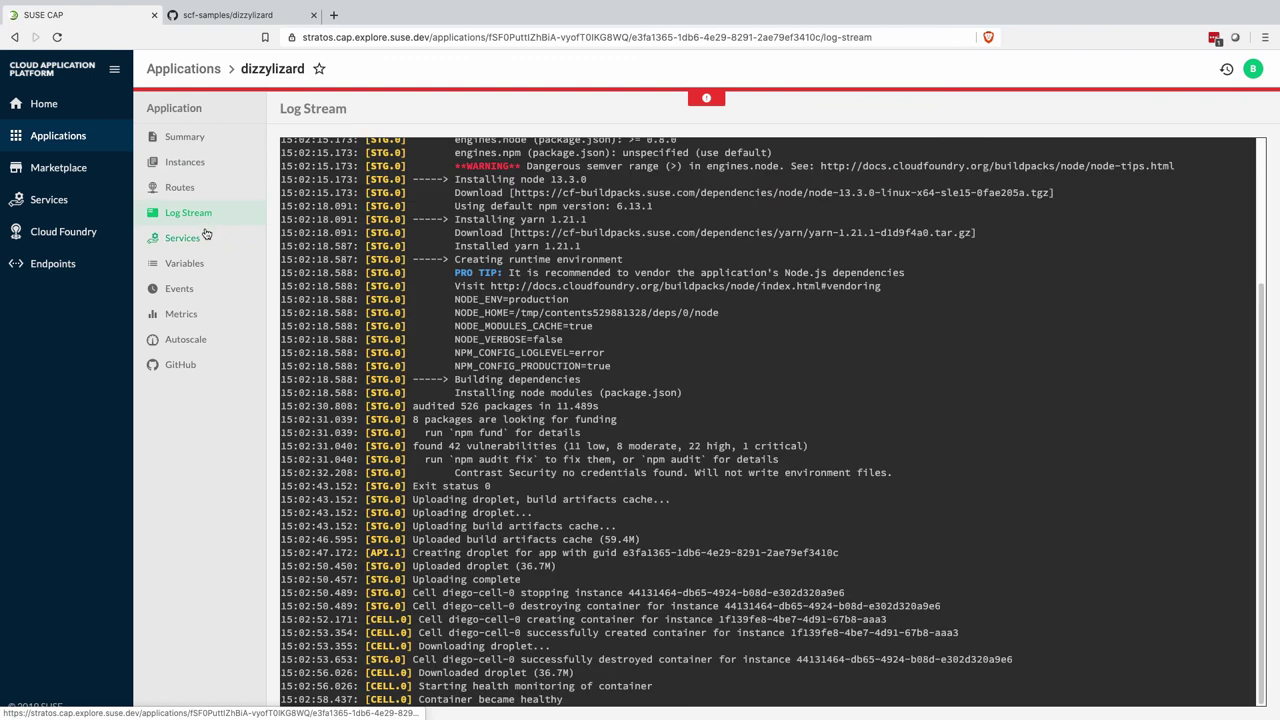
left_click(194, 316)
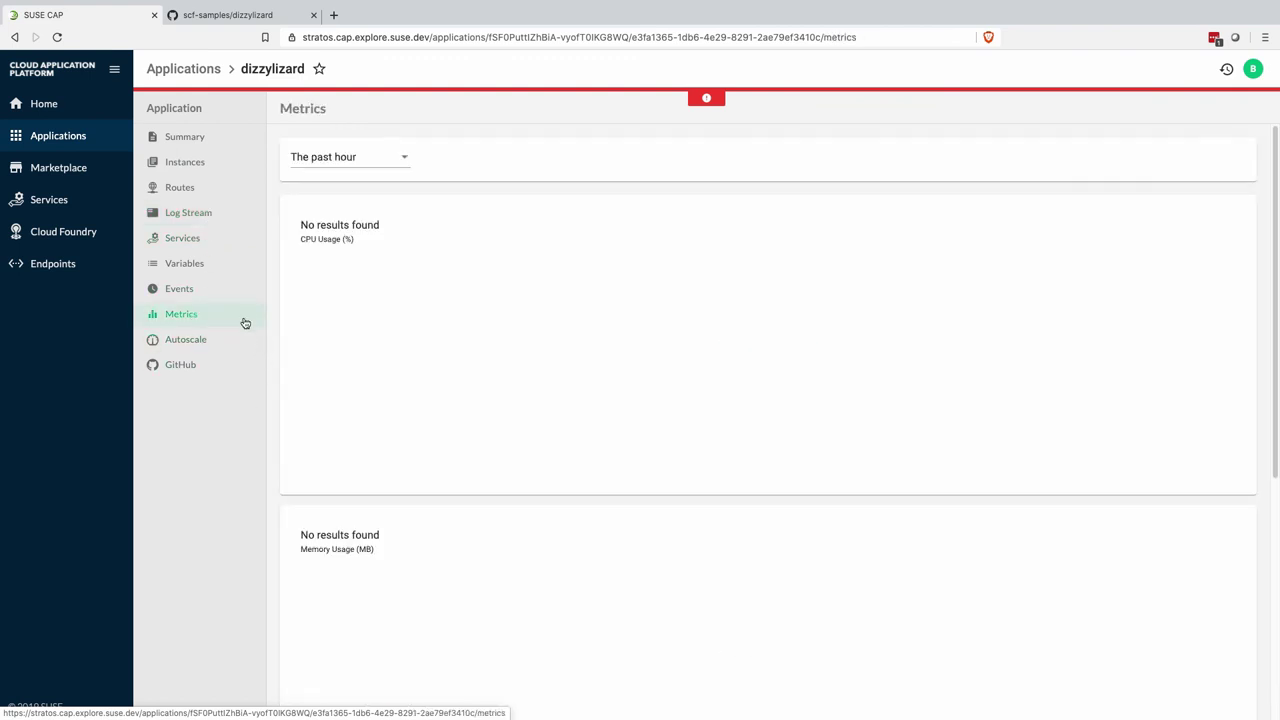
left_click(198, 146)
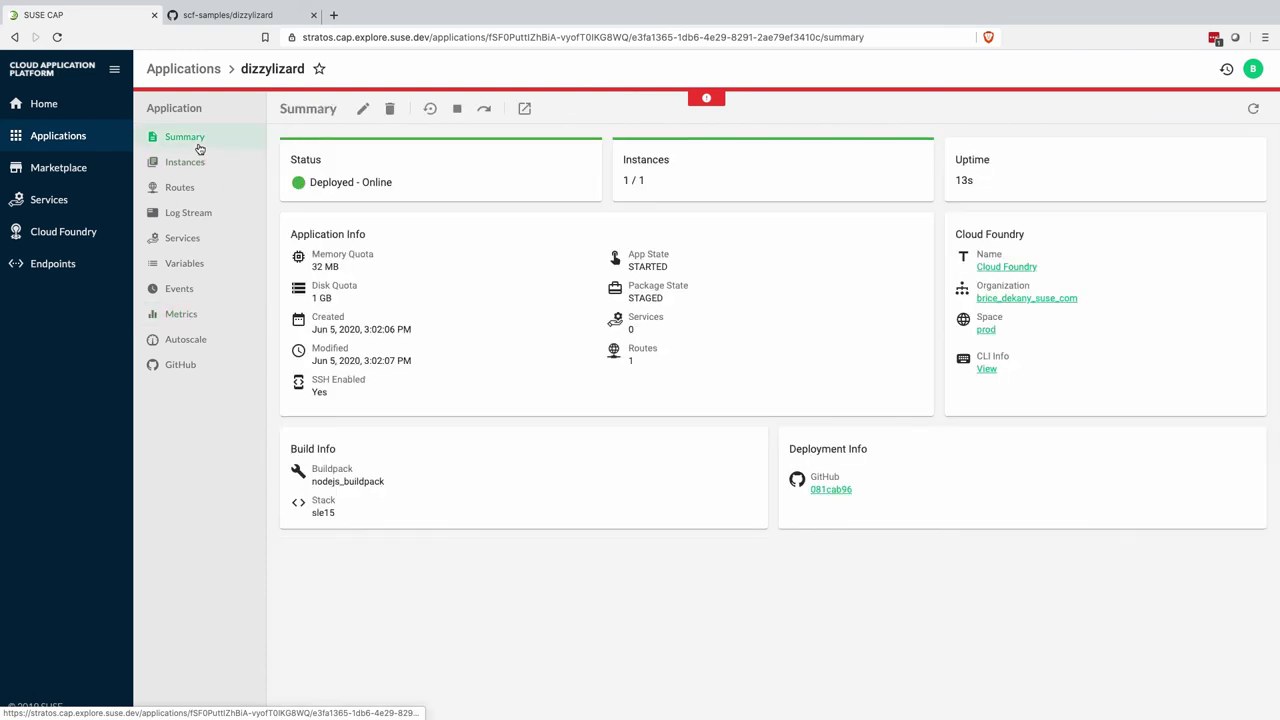
Step: Visit the deployed dizzylizard application and play the game, steering the lizard between the pipes
left_click(526, 111)
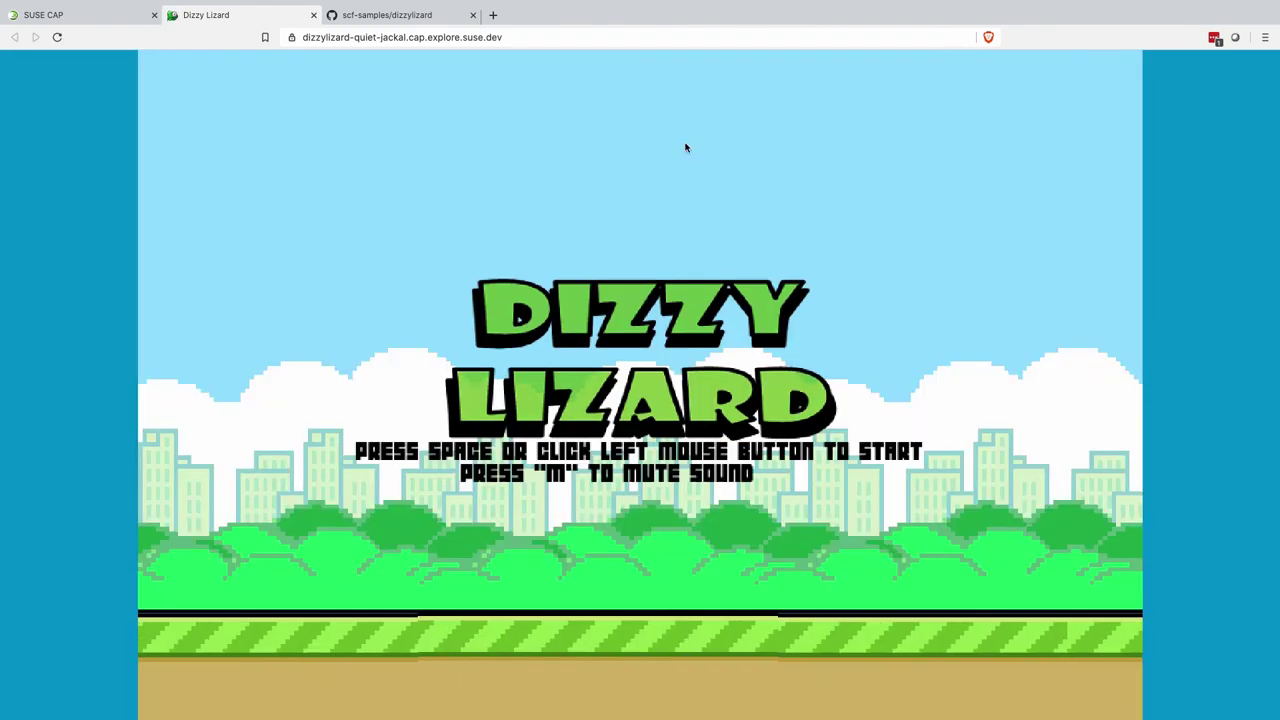
left_click(858, 321)
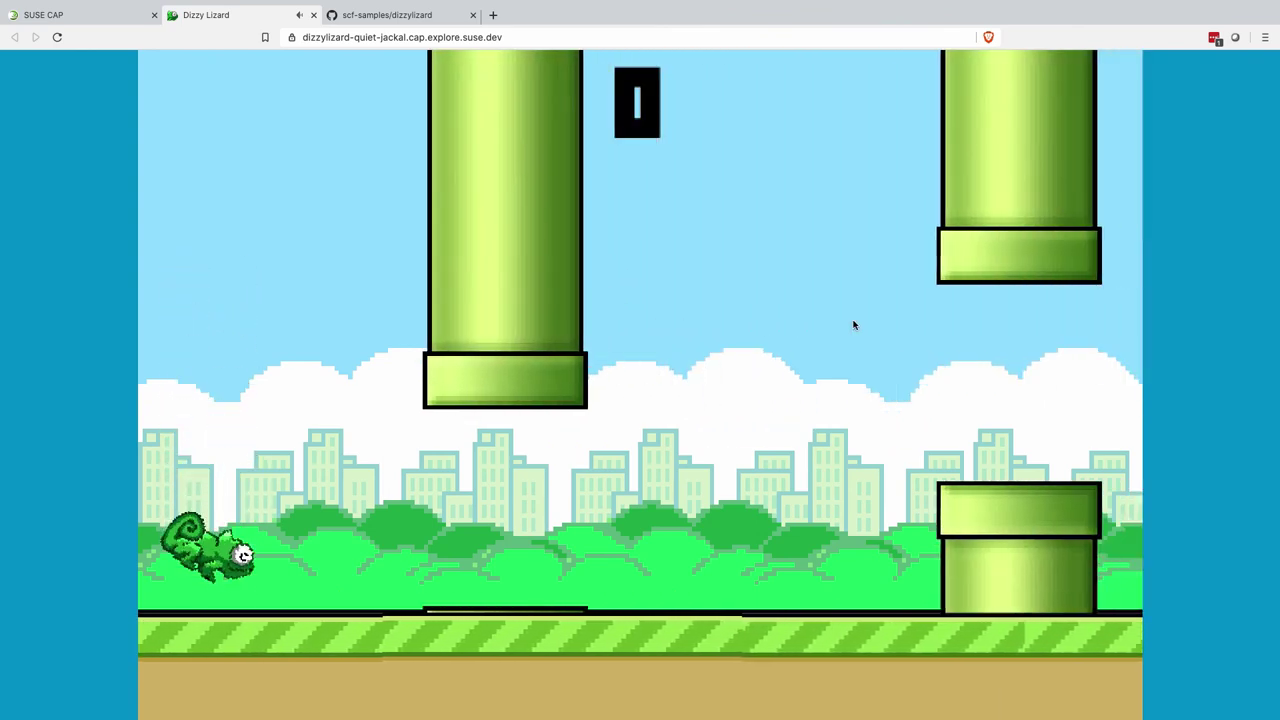
left_click(854, 324)
left_click(852, 323)
left_click(852, 323)
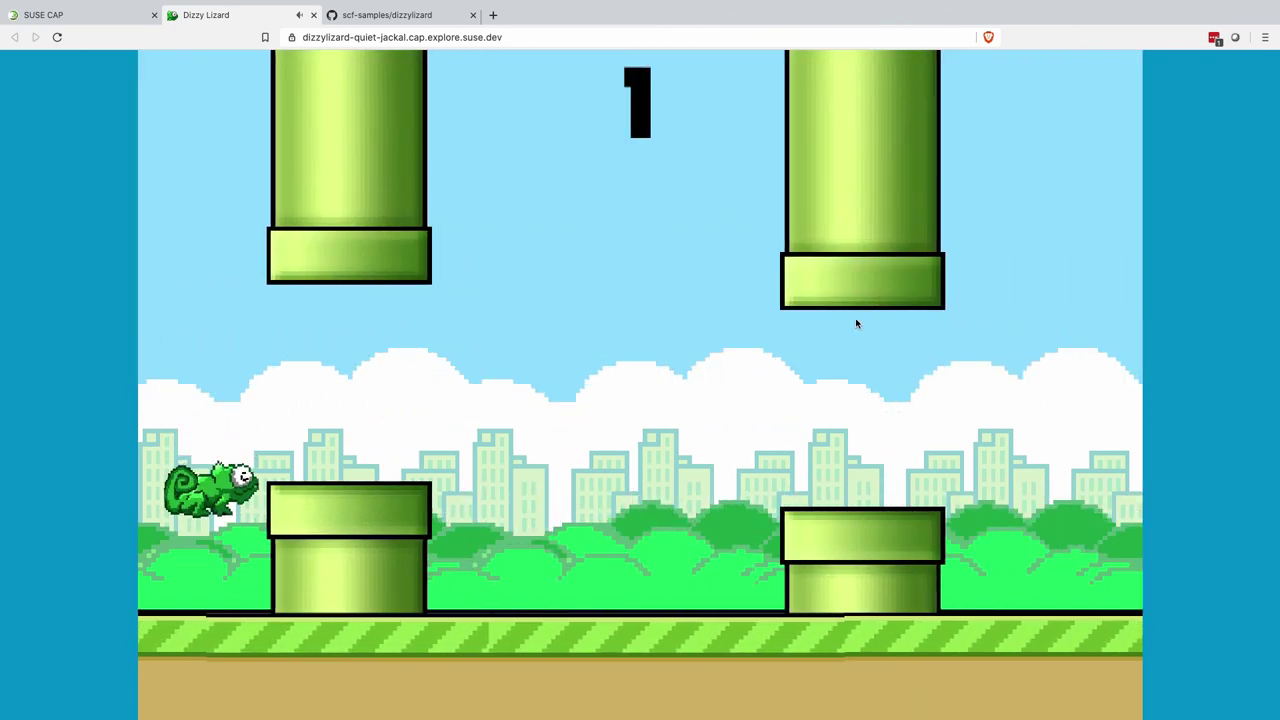
left_click(857, 323)
left_click(857, 323)
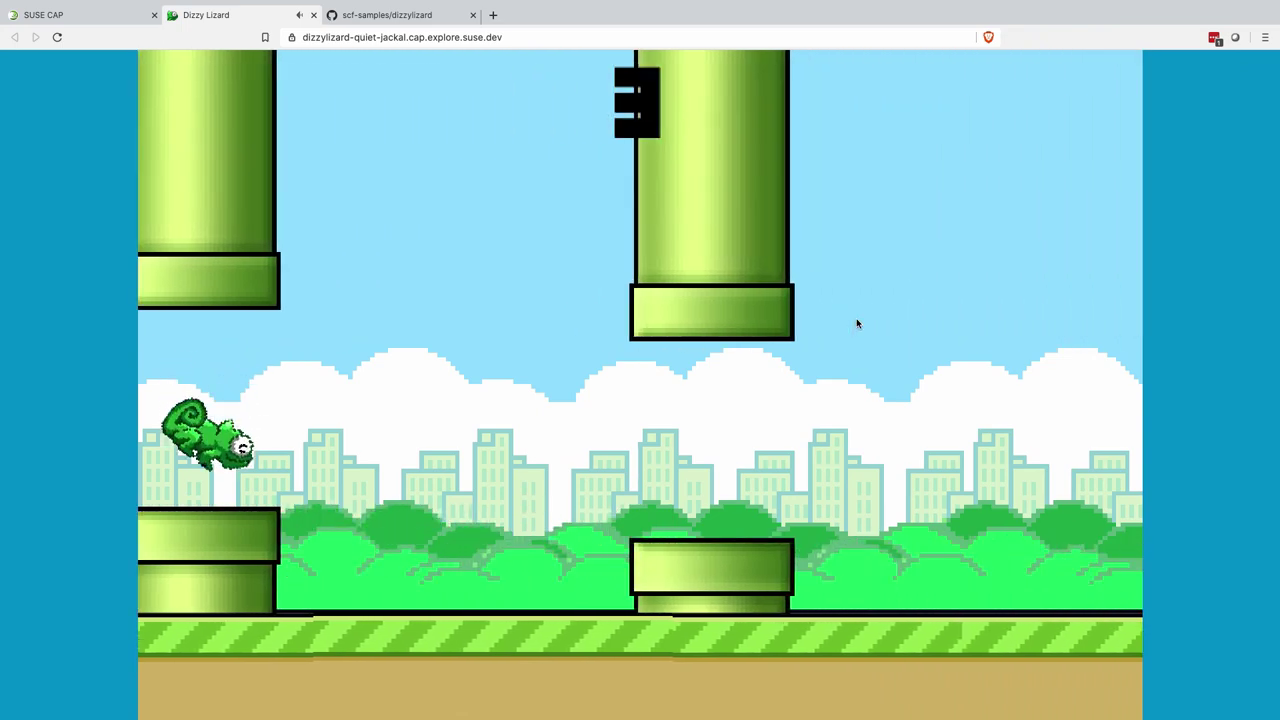